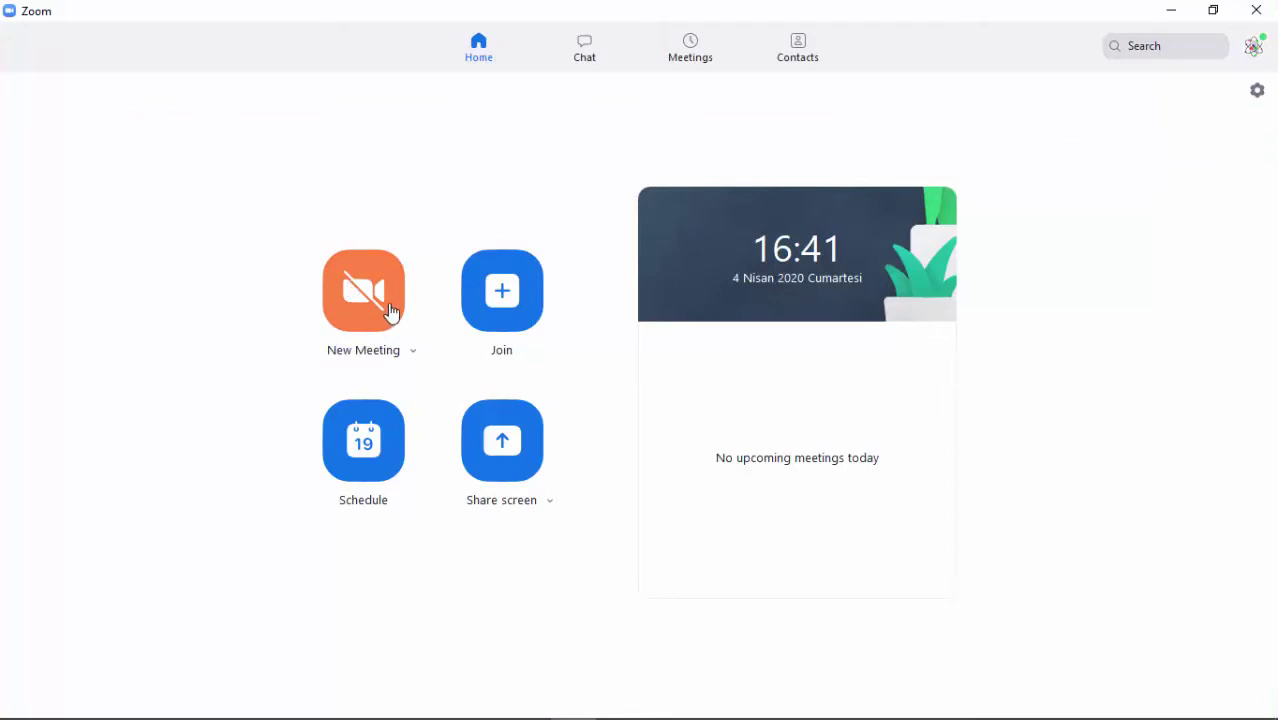
Step: Show the invitation for the personal meeting room and examine its meeting ID and password lines
{"action": "left_click", "coordinate": [413, 352]}
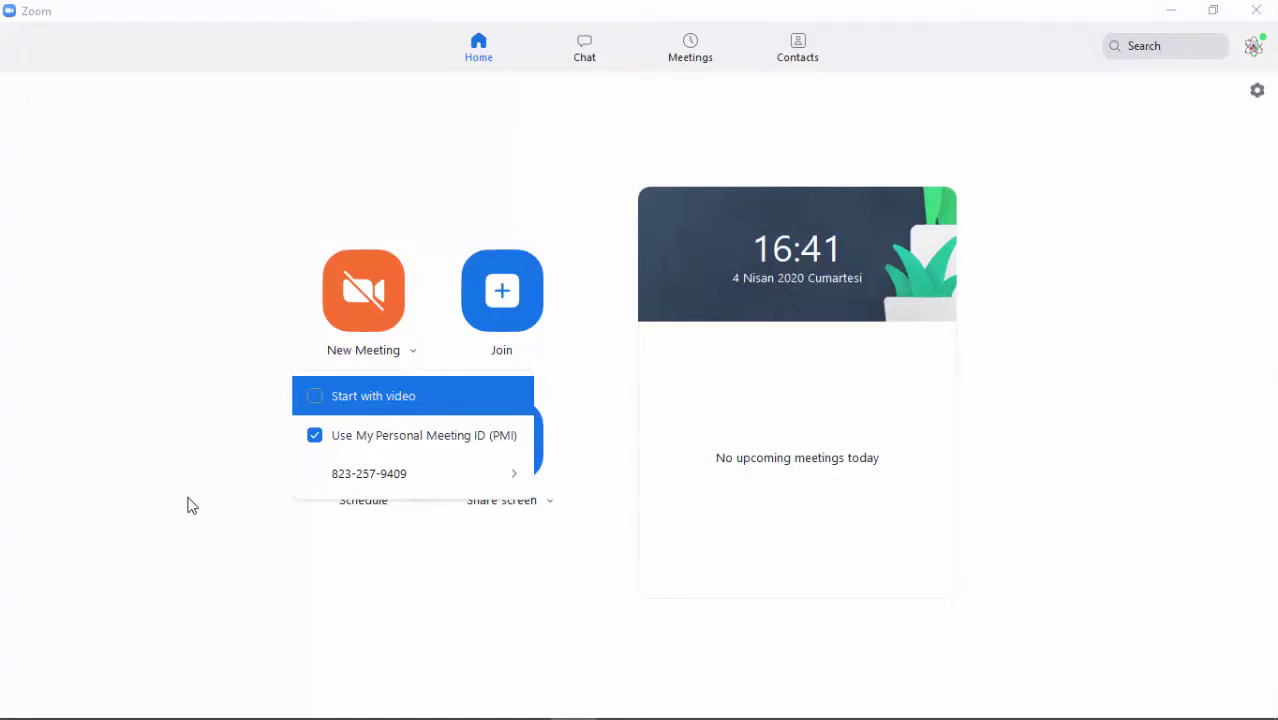
{"action": "left_click", "coordinate": [439, 184]}
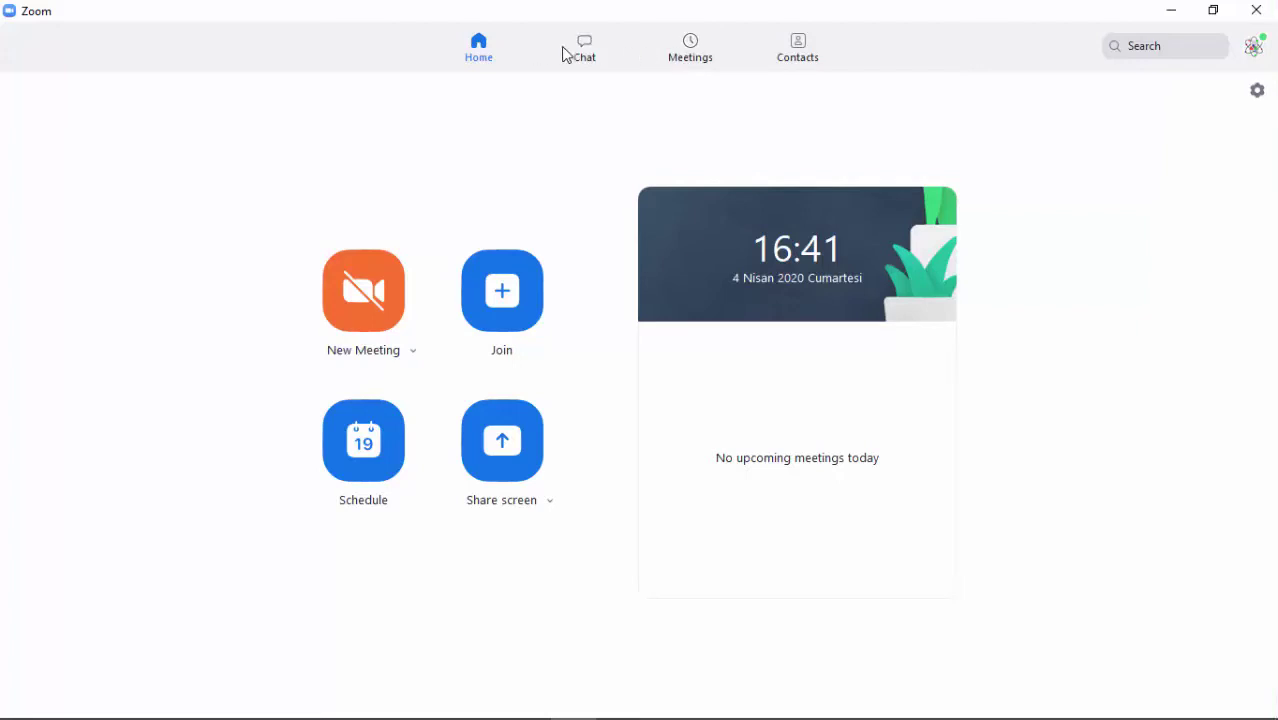
{"action": "left_click", "coordinate": [699, 57]}
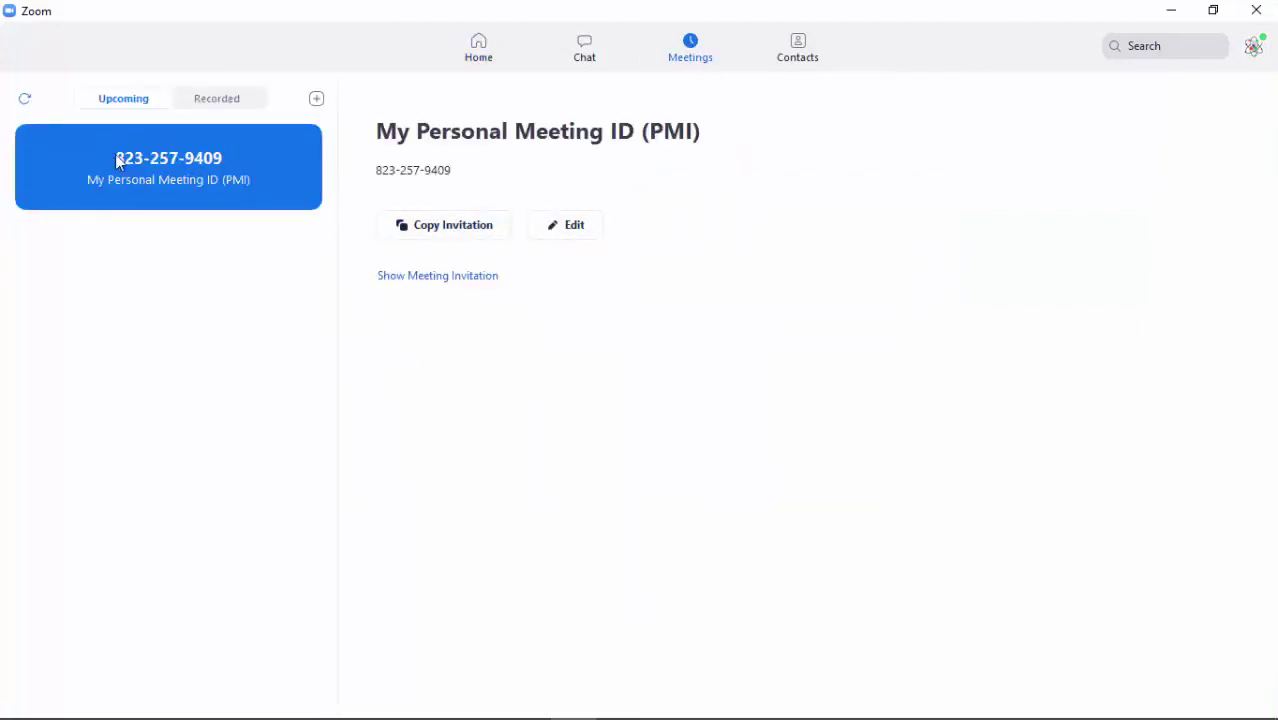
{"action": "left_click", "coordinate": [486, 285]}
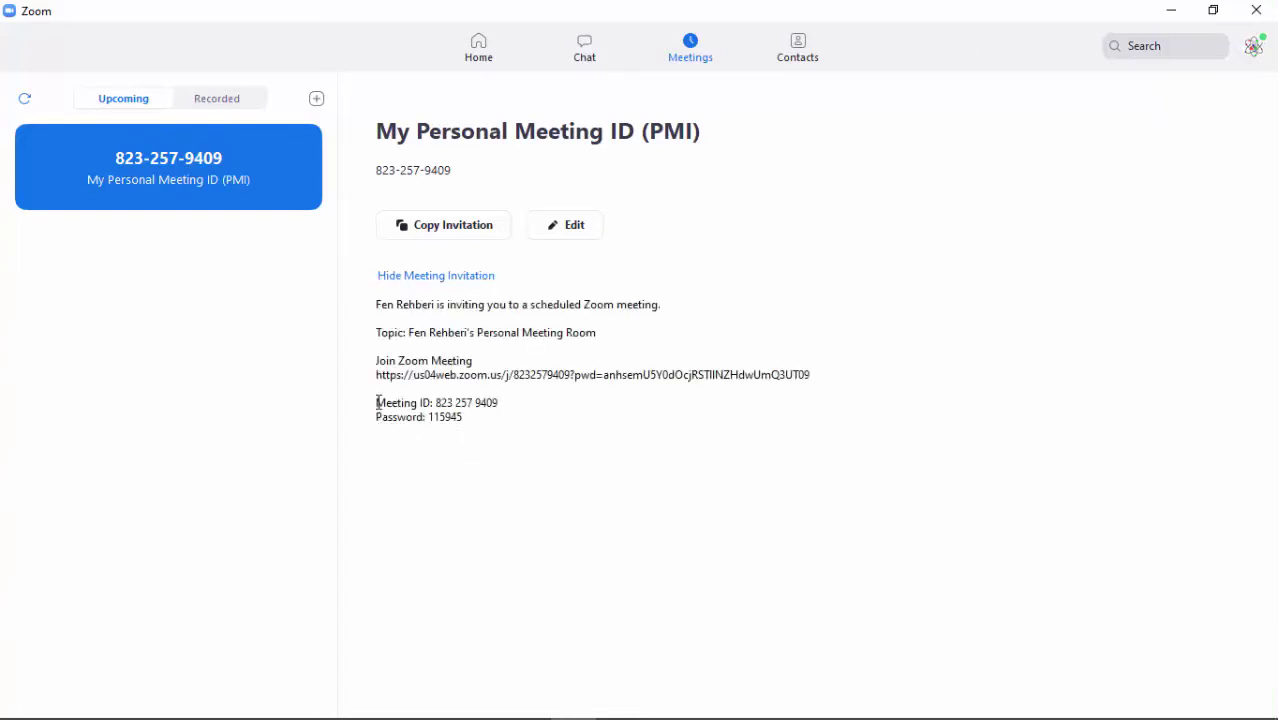
{"action": "left_click_drag", "start_coordinate": [378, 402], "coordinate": [502, 420]}
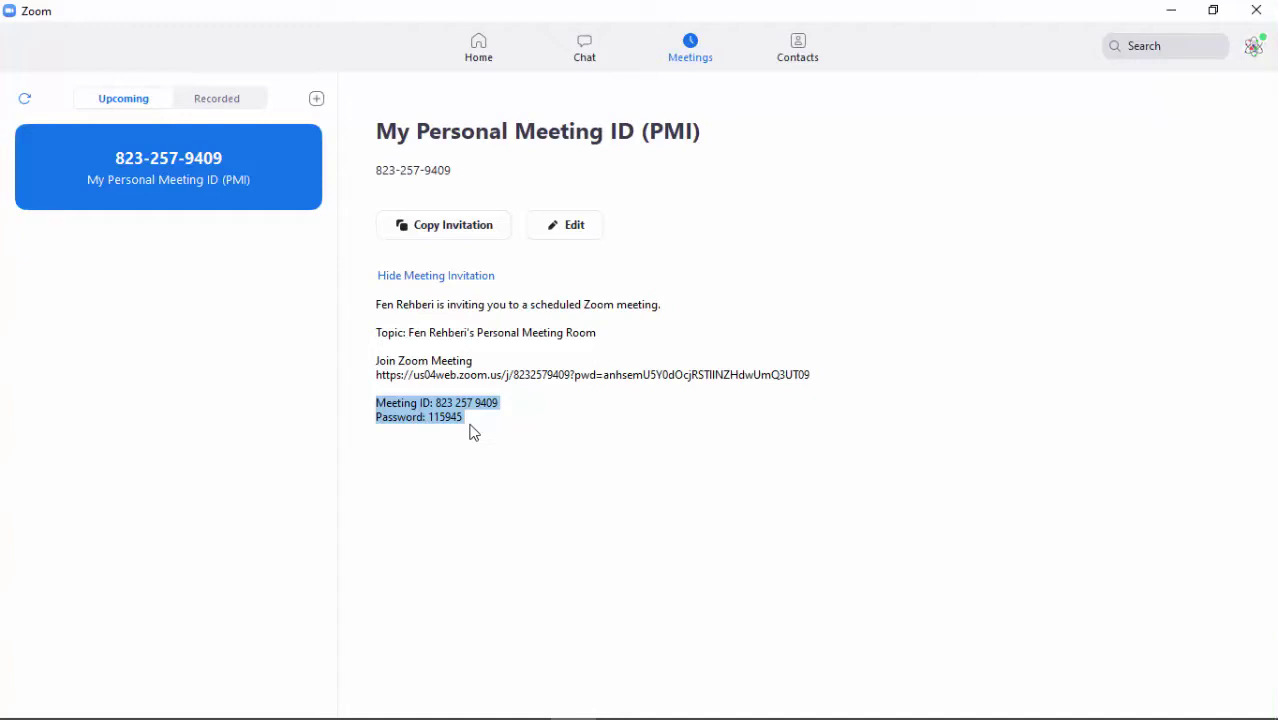
{"action": "left_click", "coordinate": [515, 411]}
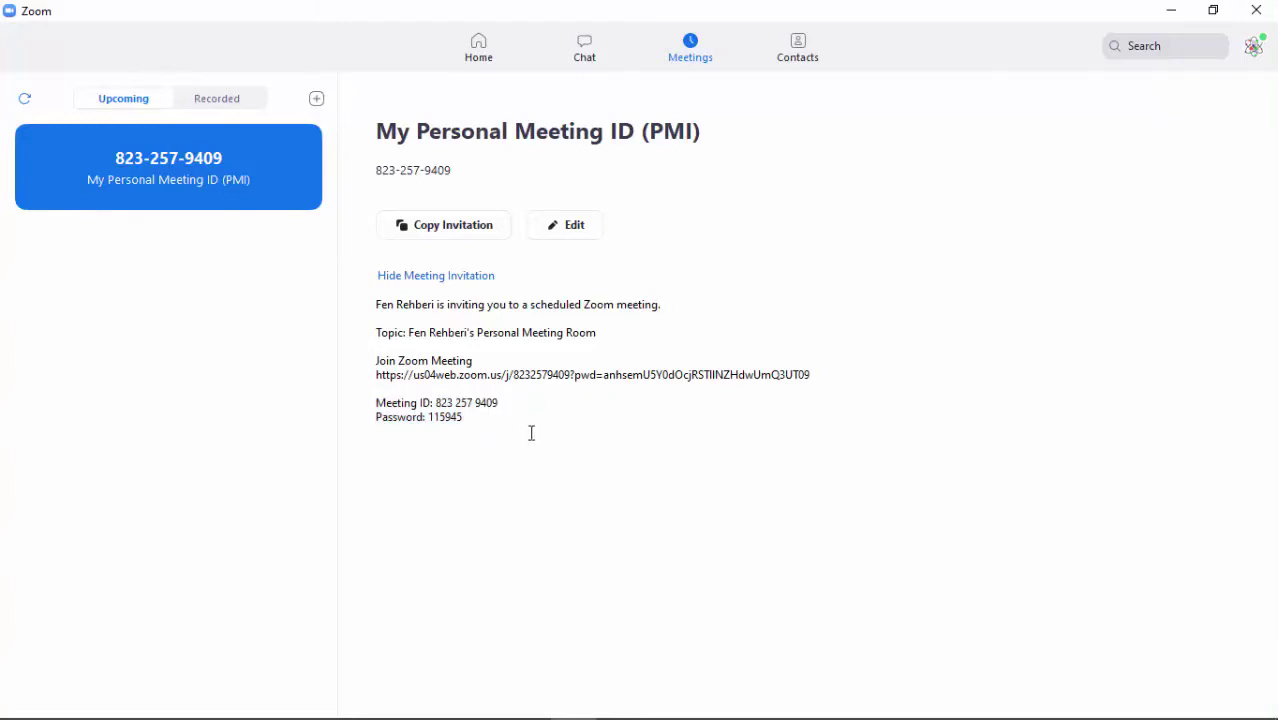
Step: Open the Personal Meeting ID settings from the new meeting options, examine the meeting password setting, and close the dialog
{"action": "left_click", "coordinate": [478, 48]}
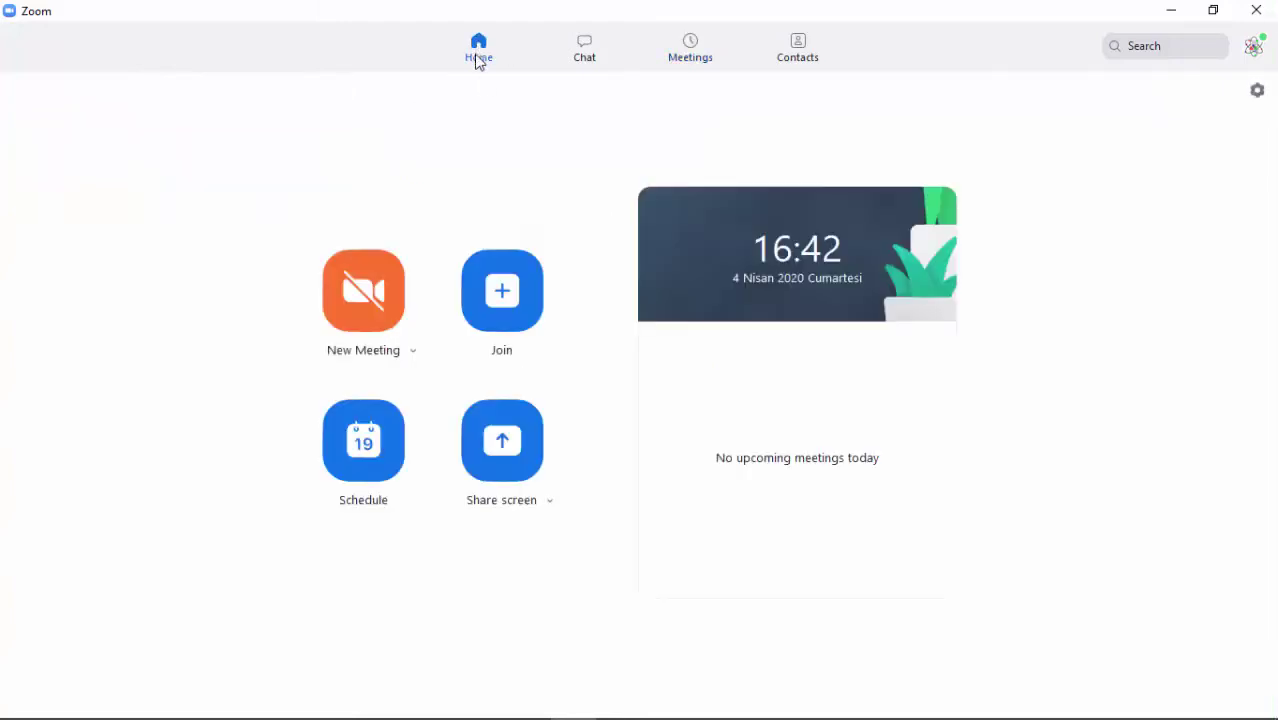
{"action": "left_click", "coordinate": [411, 361]}
{"action": "mouse_move", "coordinate": [389, 474]}
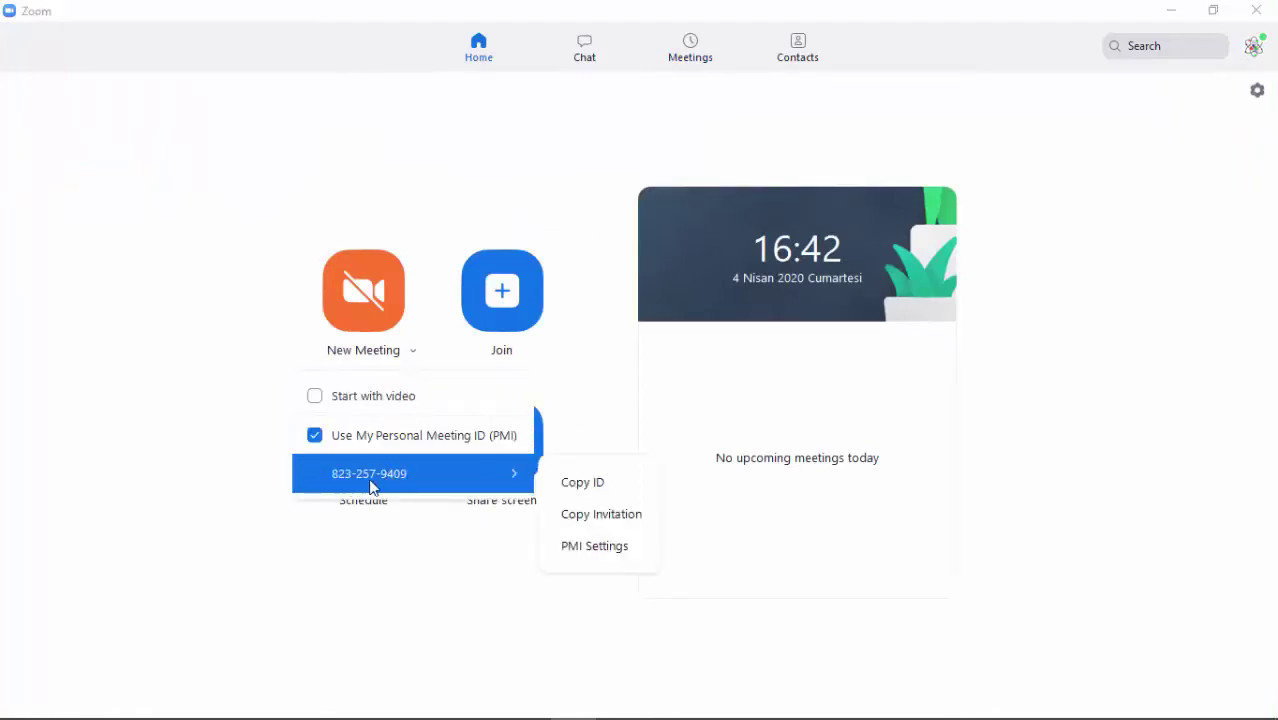
{"action": "left_click", "coordinate": [632, 554]}
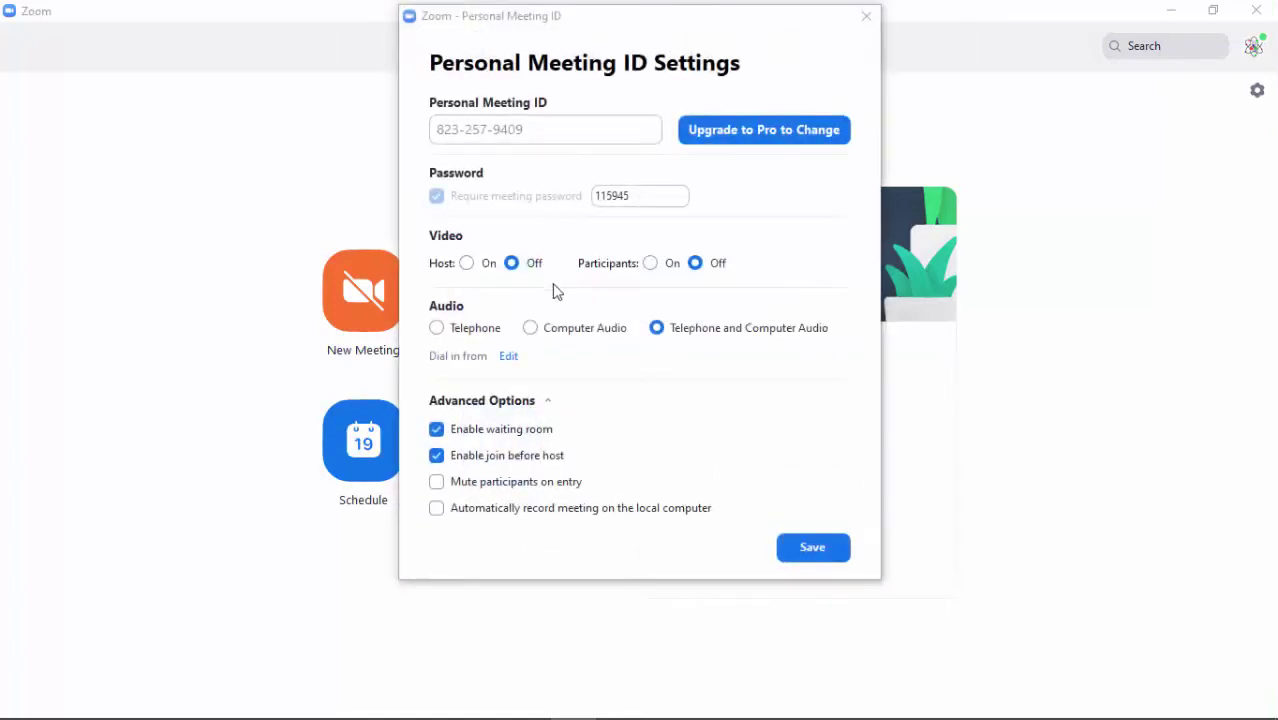
{"action": "double_click", "coordinate": [647, 196]}
{"action": "left_click", "coordinate": [648, 195]}
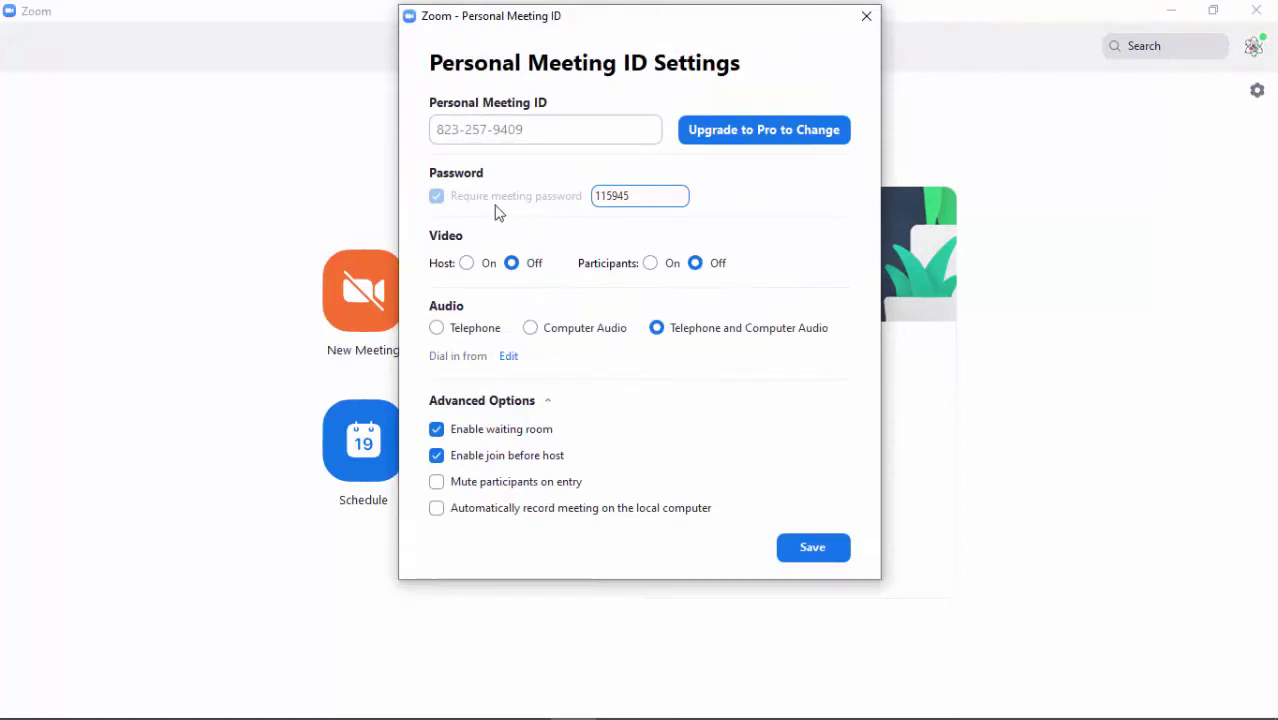
{"action": "mouse_move", "coordinate": [446, 203]}
{"action": "left_click", "coordinate": [866, 18]}
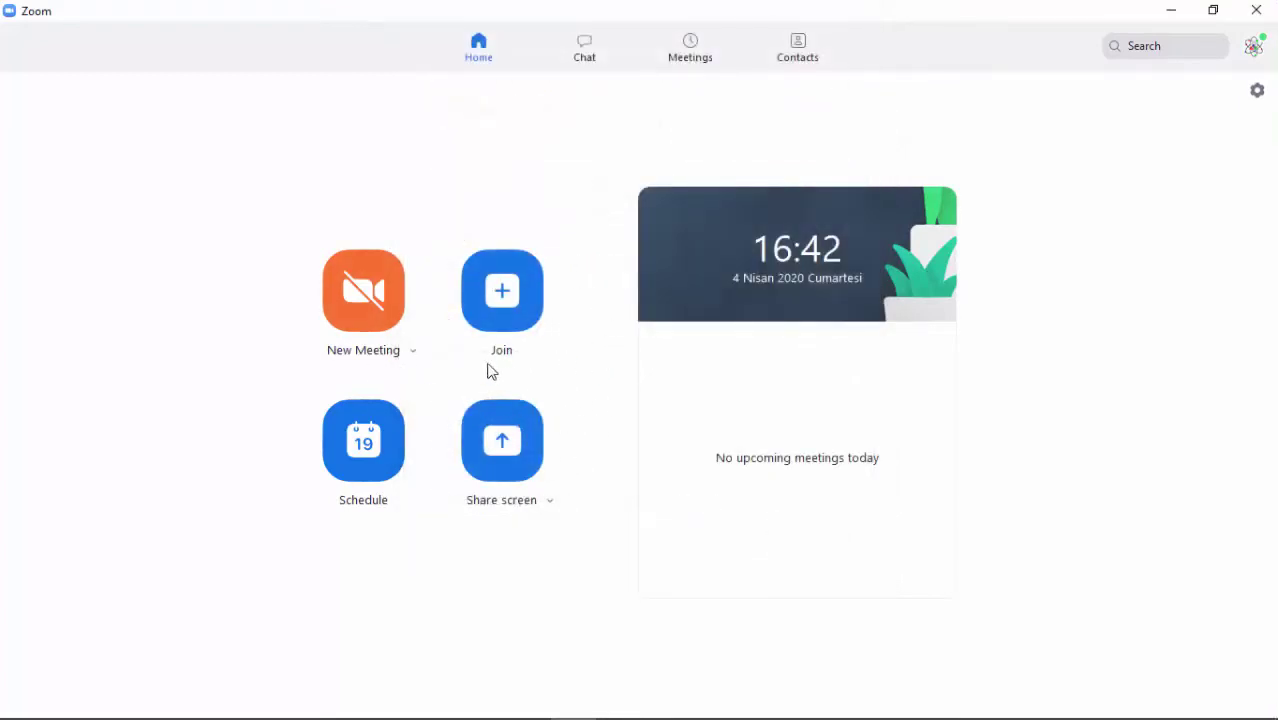
Step: Start a new meeting in a maximized window and join it with computer audio
{"action": "left_click", "coordinate": [383, 302]}
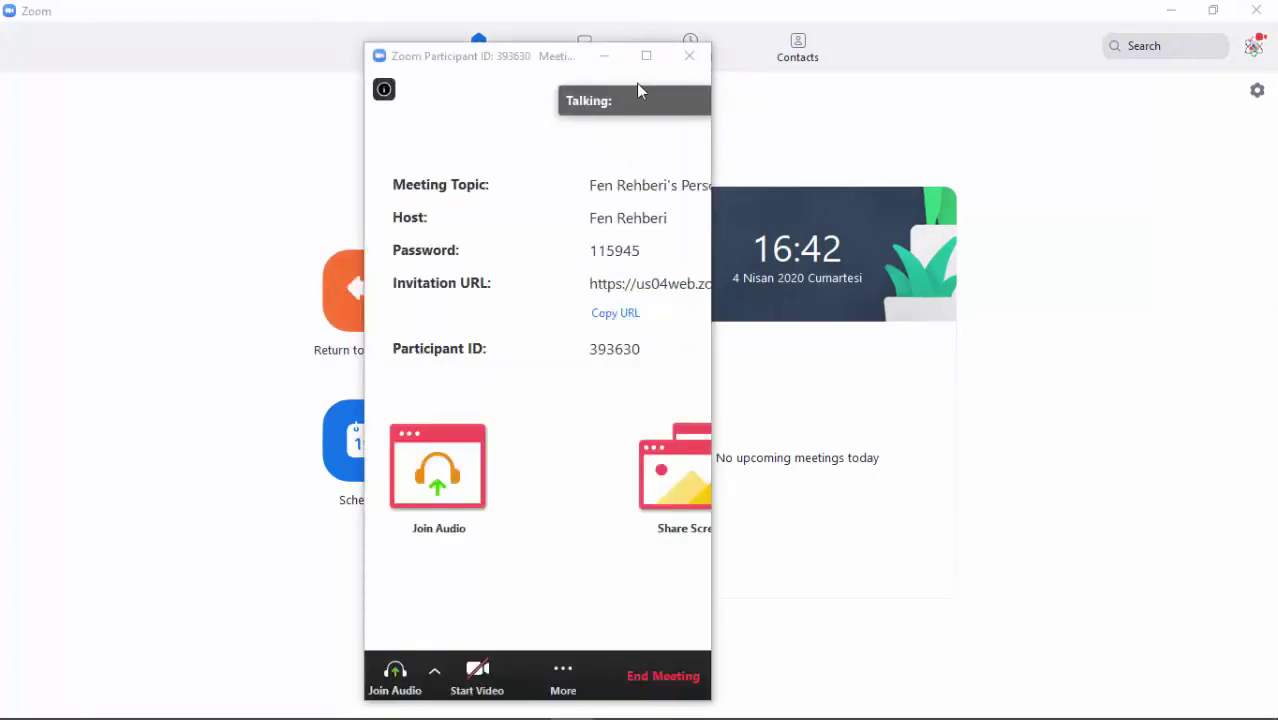
{"action": "left_click", "coordinate": [646, 55]}
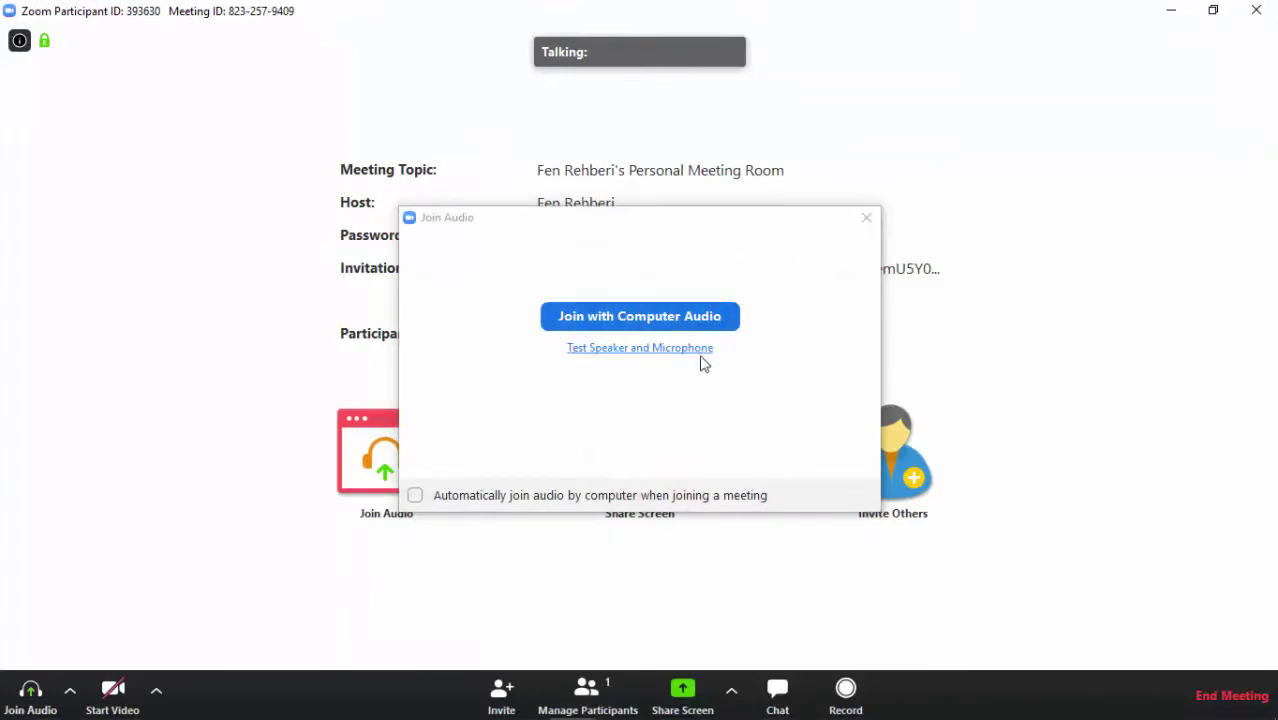
{"action": "left_click", "coordinate": [639, 316]}
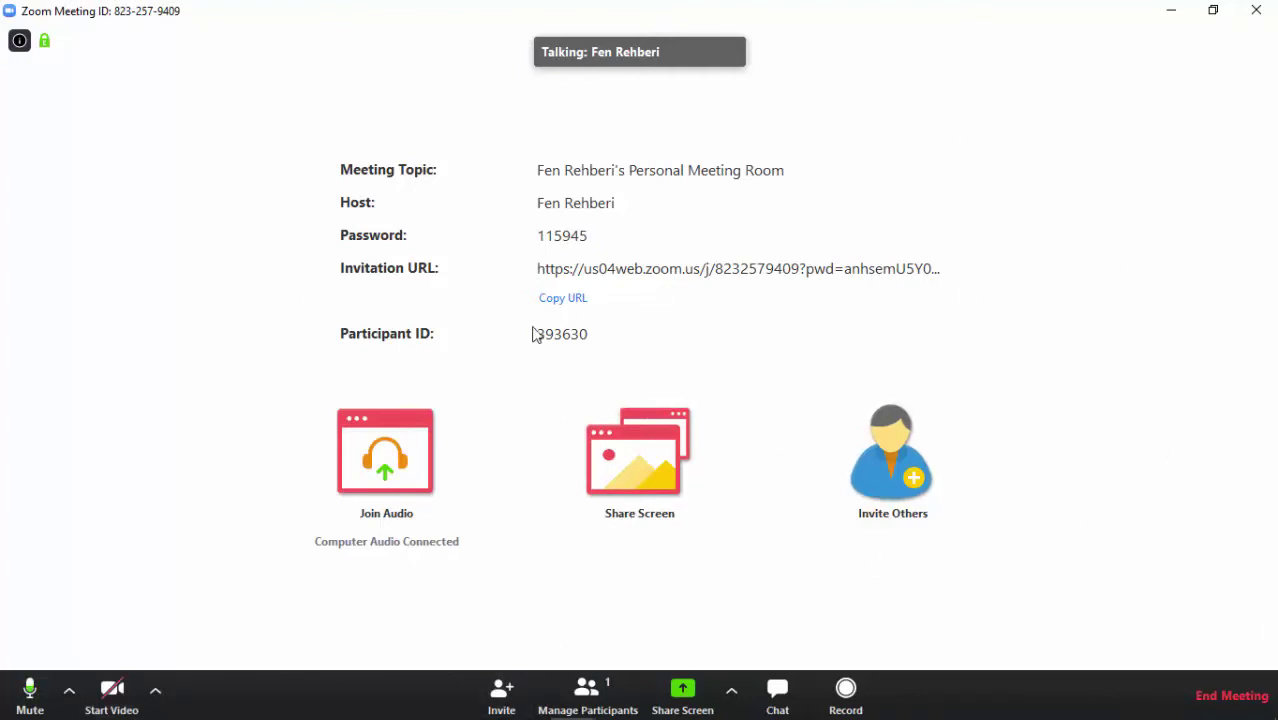
Step: Share the CANLI DERS PROGRAMI RENKLİ PDF window with the meeting
{"action": "left_click", "coordinate": [684, 700]}
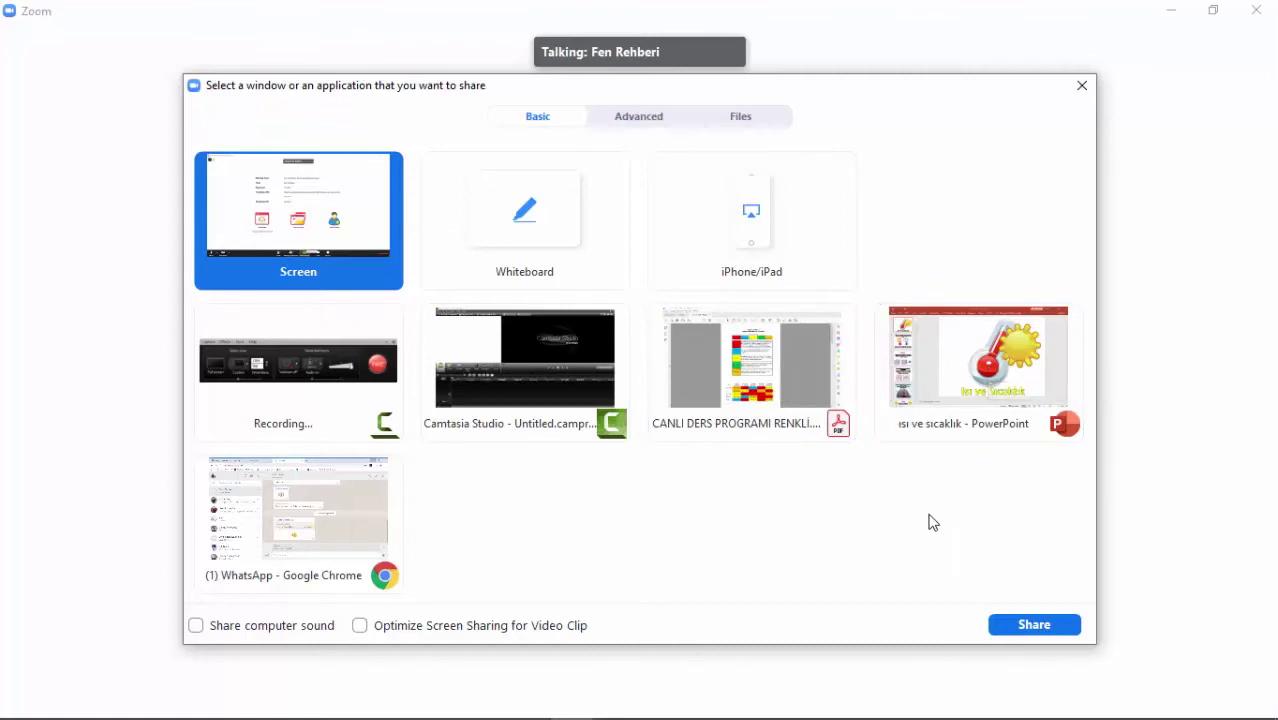
{"action": "left_click", "coordinate": [755, 376]}
{"action": "left_click", "coordinate": [1075, 624]}
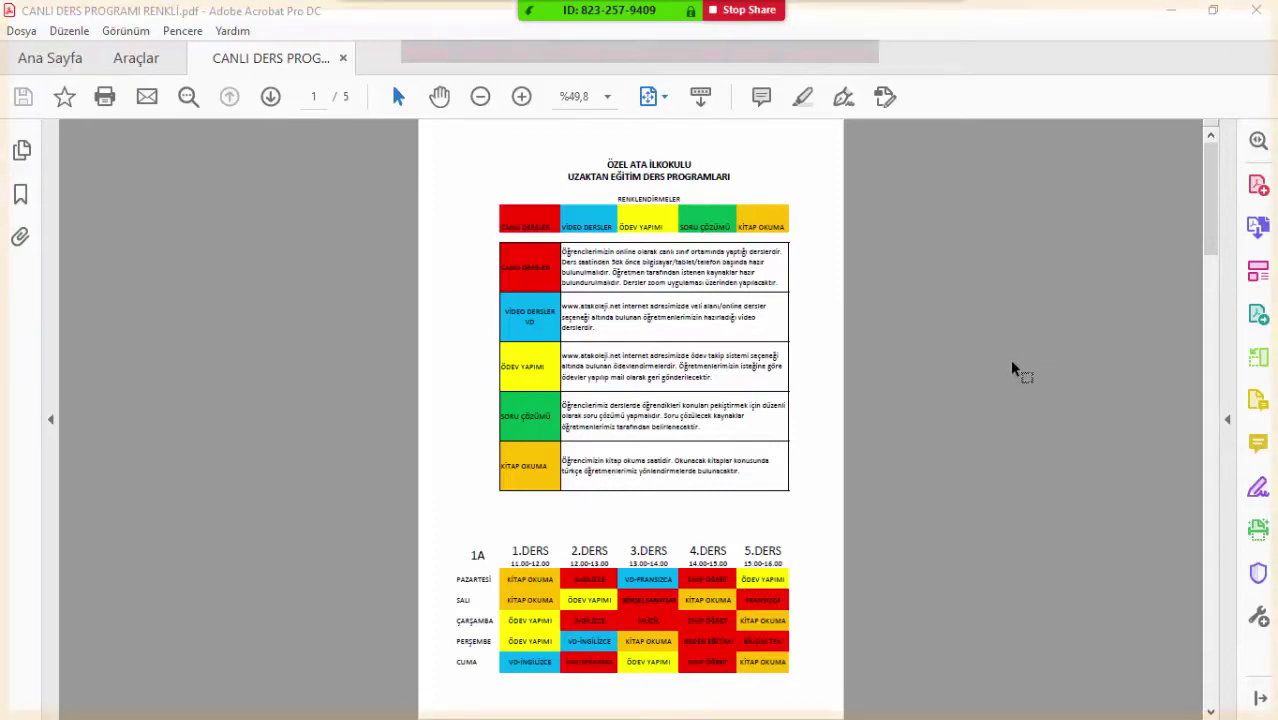
Step: Present the shared PDF timetable through to its last page, return to page 1, and stop sharing it
{"action": "scroll", "coordinate": [913, 386], "scroll_direction": "down", "scroll_amount": 5}
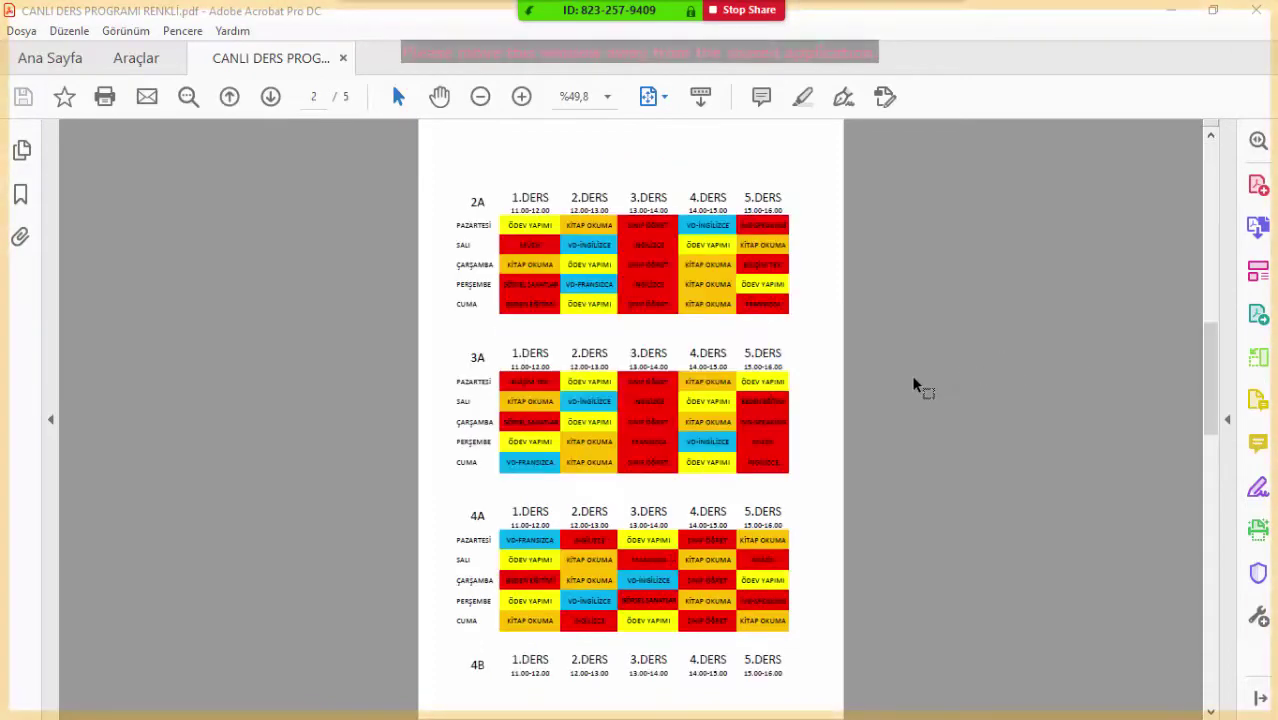
{"action": "scroll", "coordinate": [913, 386], "scroll_direction": "down", "scroll_amount": 15}
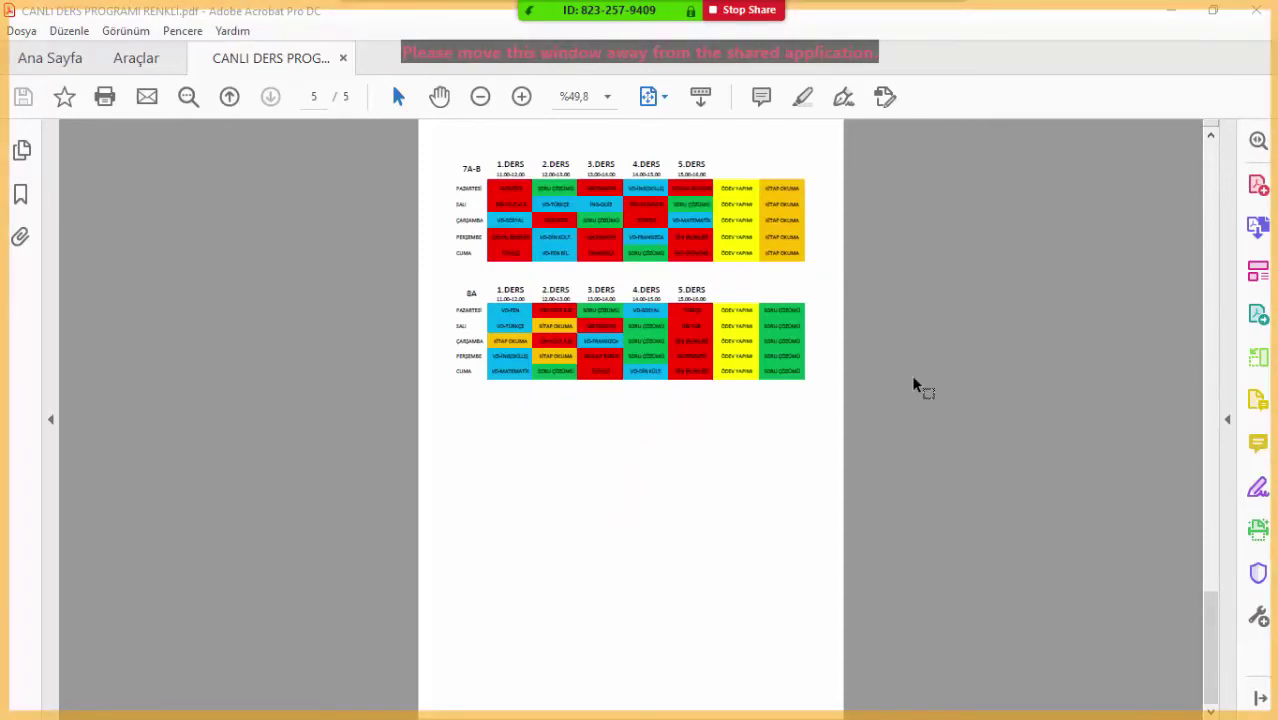
{"action": "scroll", "coordinate": [913, 386], "scroll_direction": "up", "scroll_amount": 15}
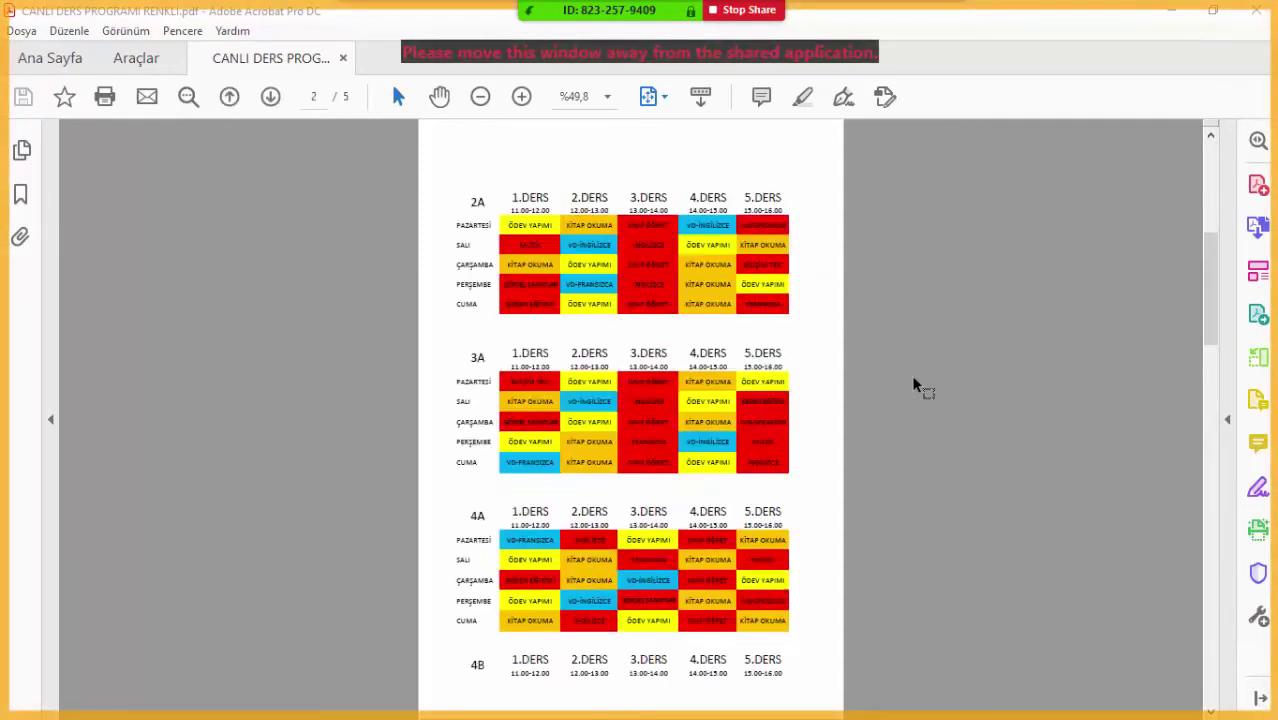
{"action": "scroll", "coordinate": [913, 386], "scroll_direction": "up", "scroll_amount": 3}
{"action": "scroll", "coordinate": [913, 386], "scroll_direction": "down", "scroll_amount": 3}
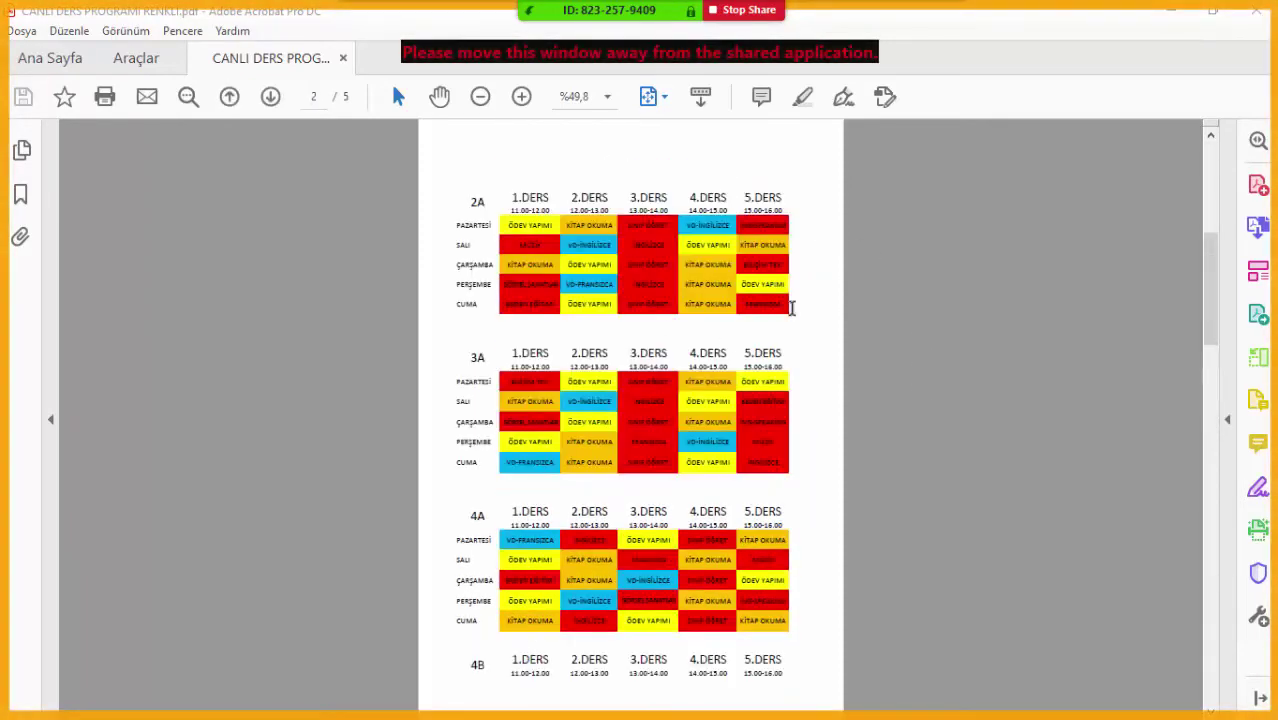
{"action": "left_click_drag", "start_coordinate": [1212, 328], "coordinate": [1212, 210]}
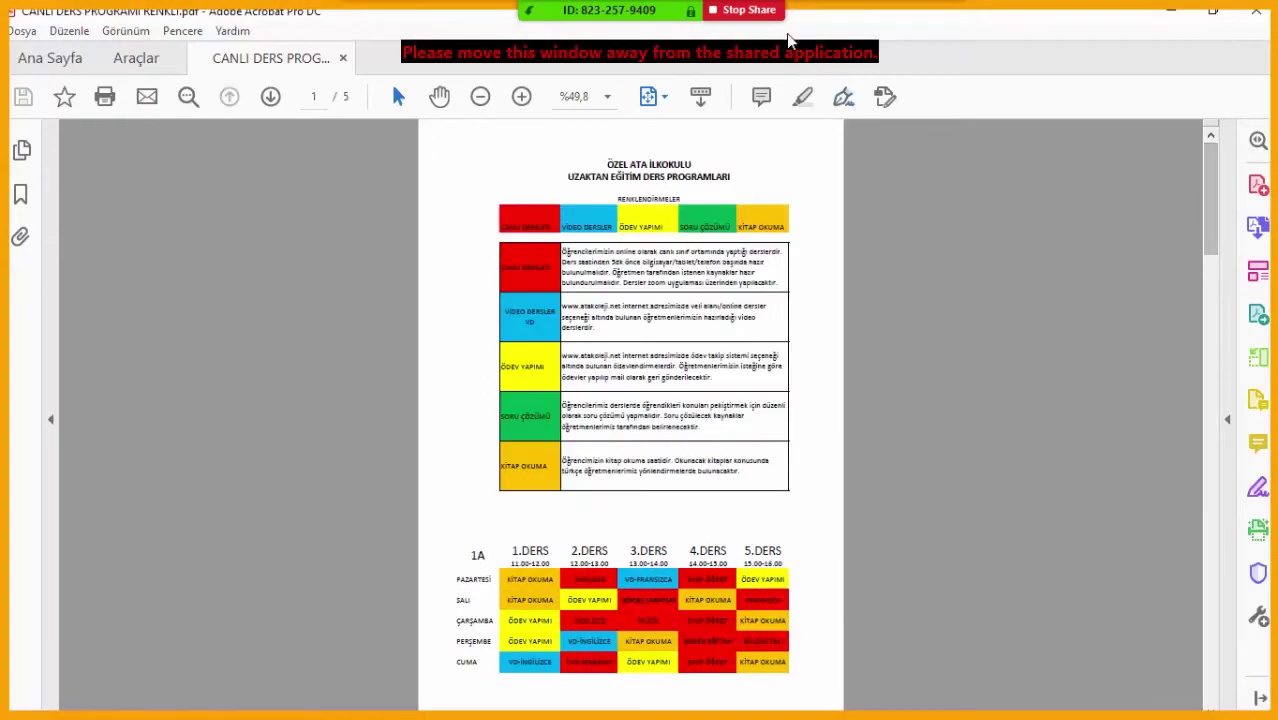
{"action": "left_click", "coordinate": [762, 11]}
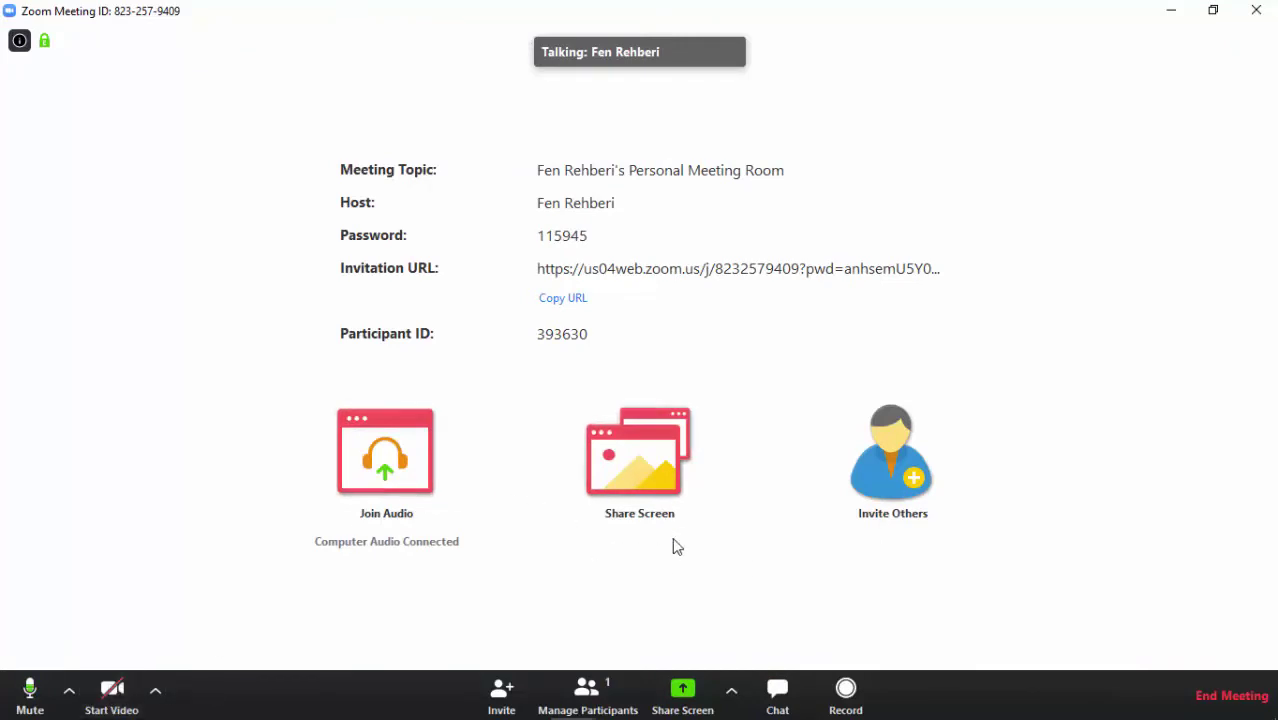
Step: Share the "ısı ve sıcaklık" PowerPoint window and advance the presentation slide by slide to slide 4
{"action": "left_click", "coordinate": [684, 690]}
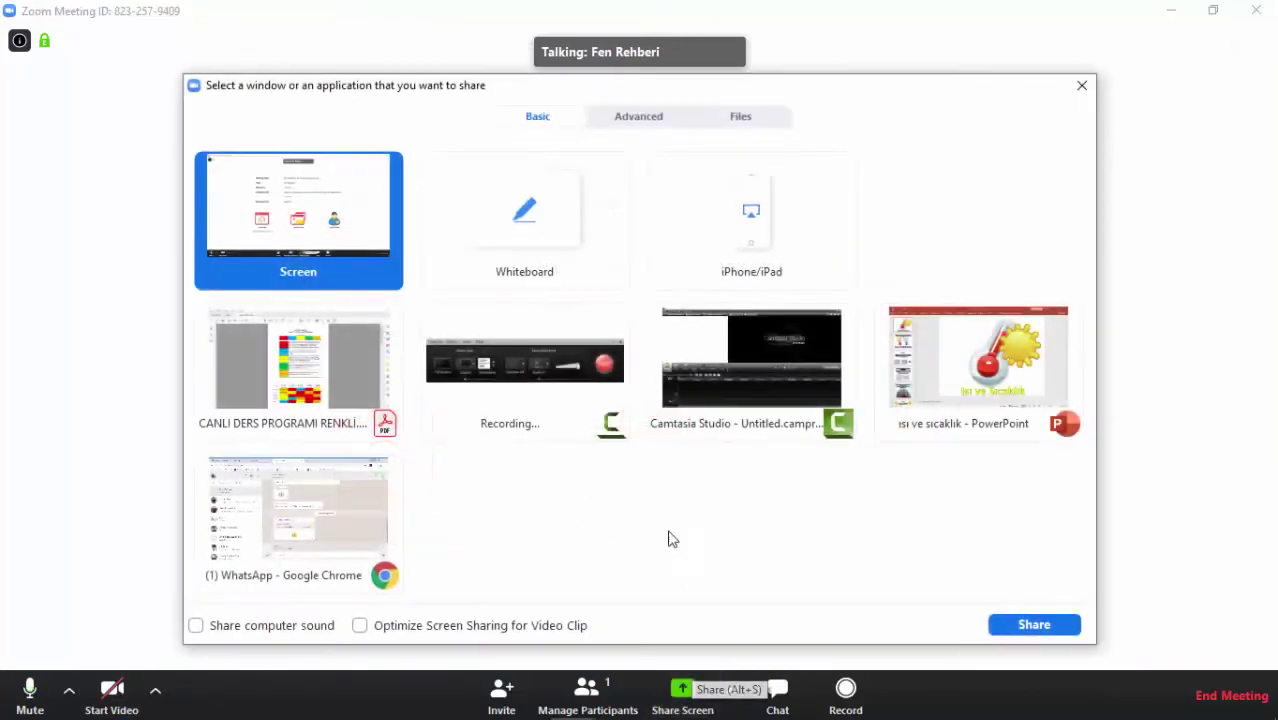
{"action": "left_click", "coordinate": [947, 348]}
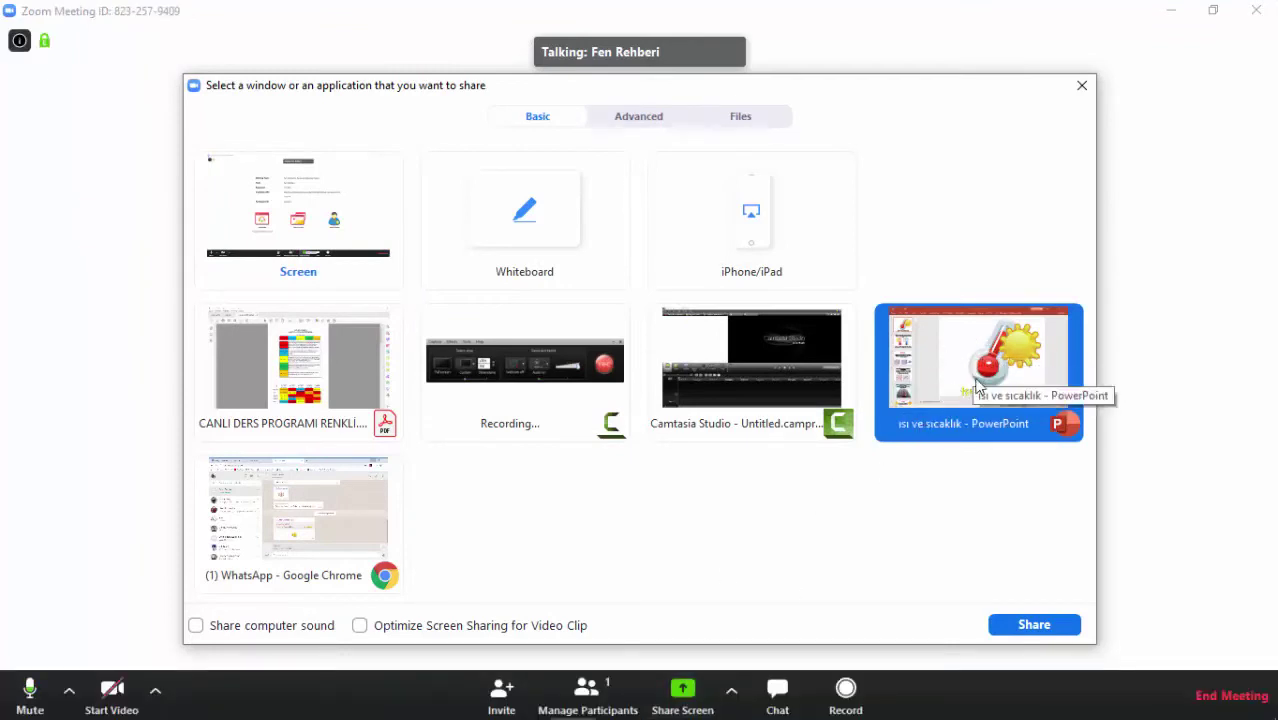
{"action": "left_click", "coordinate": [1035, 625]}
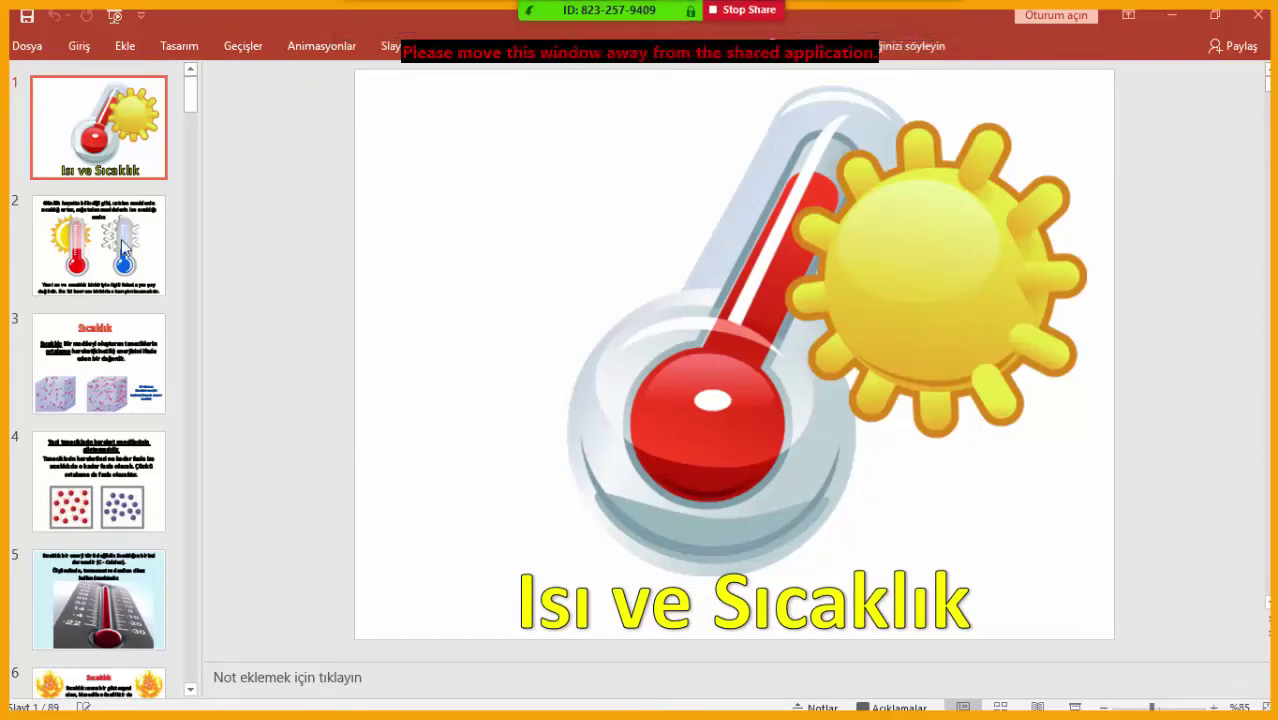
{"action": "left_click", "coordinate": [114, 276]}
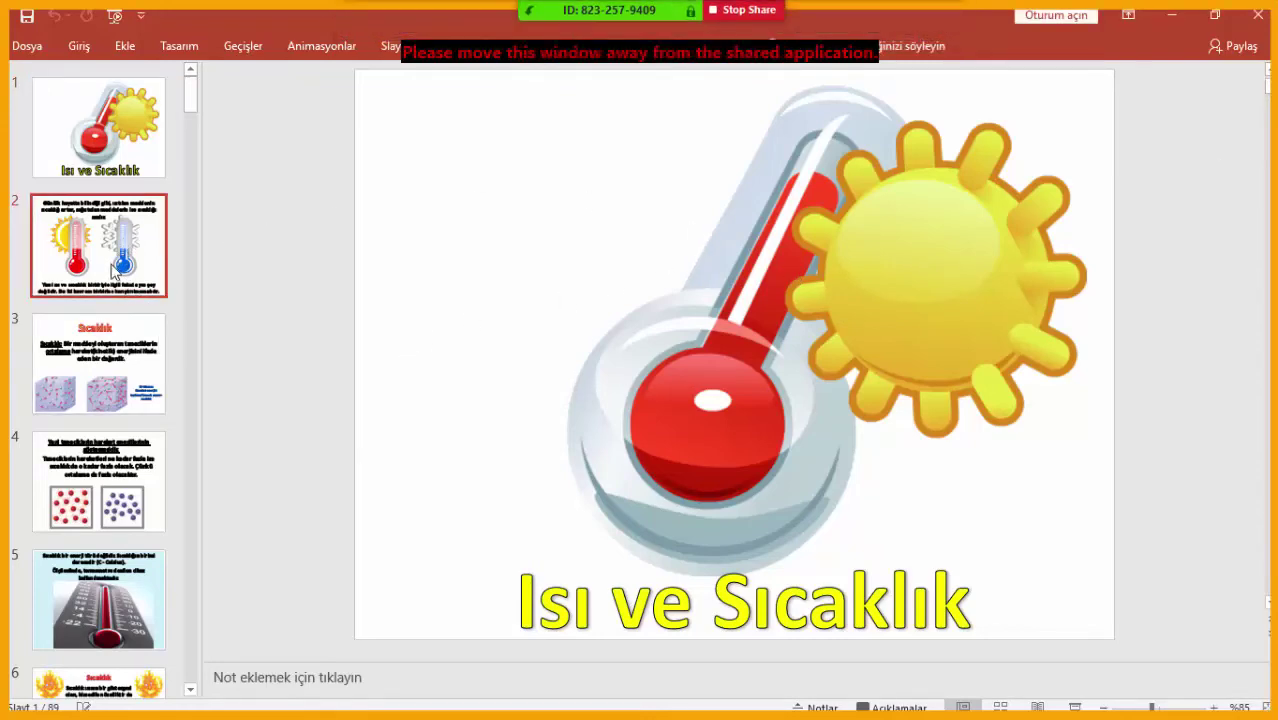
{"action": "left_click", "coordinate": [107, 350]}
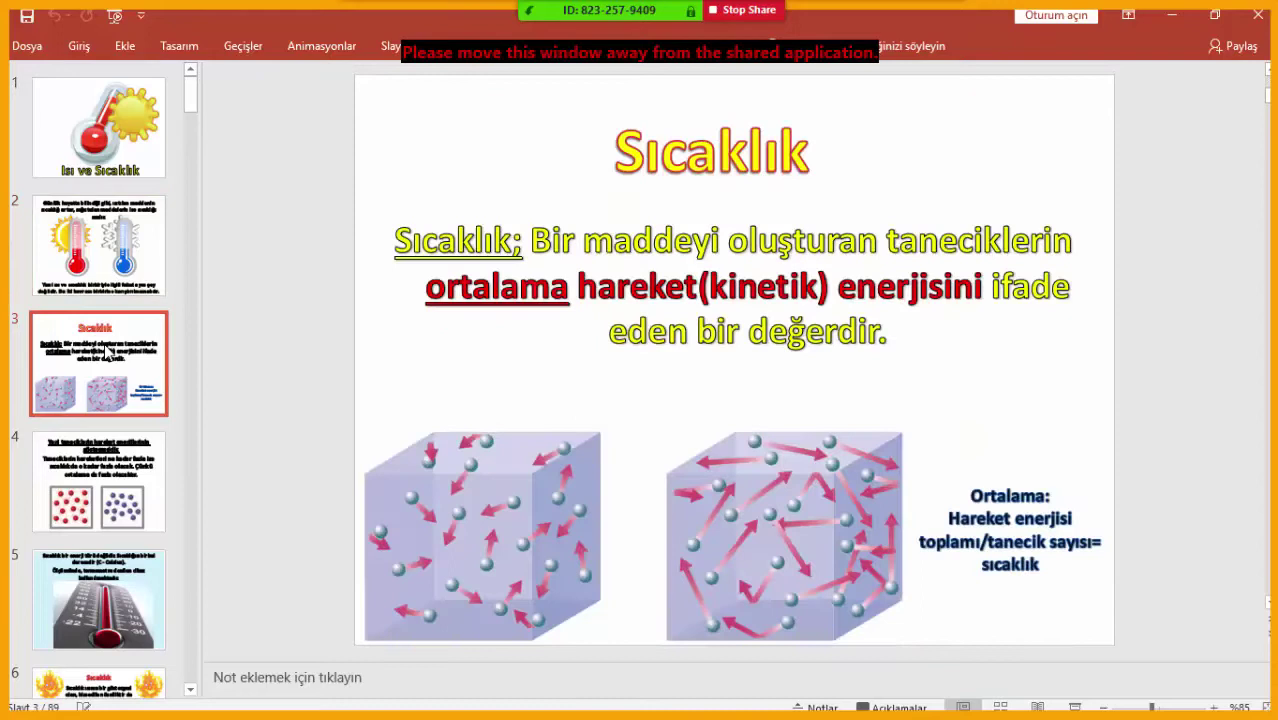
{"action": "left_click", "coordinate": [101, 450]}
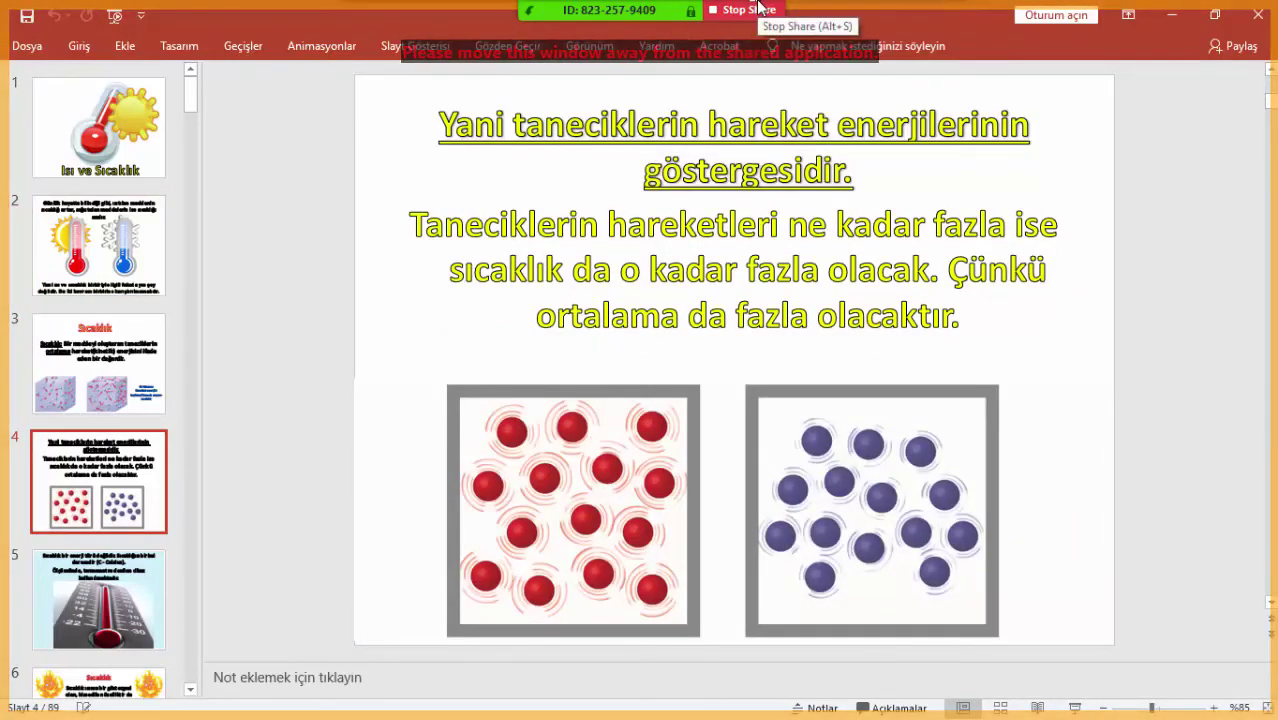
Step: Annotate slide 4 with freehand strokes across its text and a loop around the purple particles box, and stop sharing
{"action": "mouse_move", "coordinate": [680, 10]}
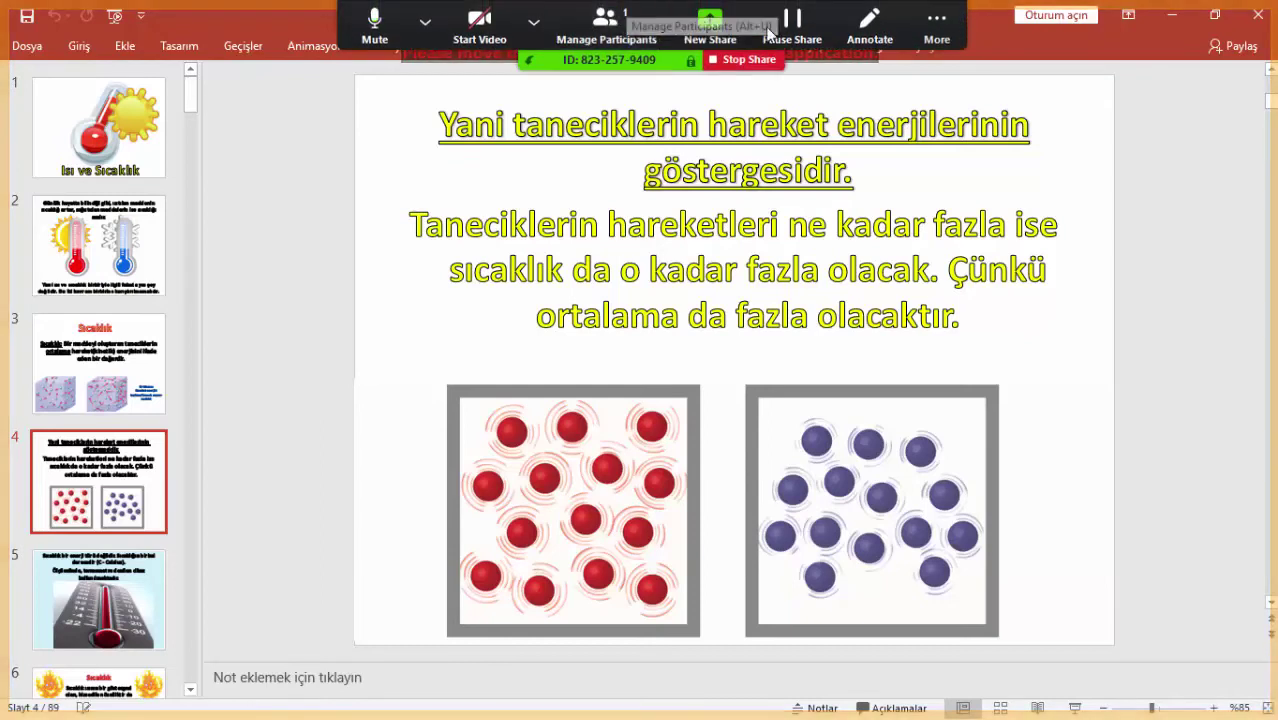
{"action": "left_click", "coordinate": [864, 30]}
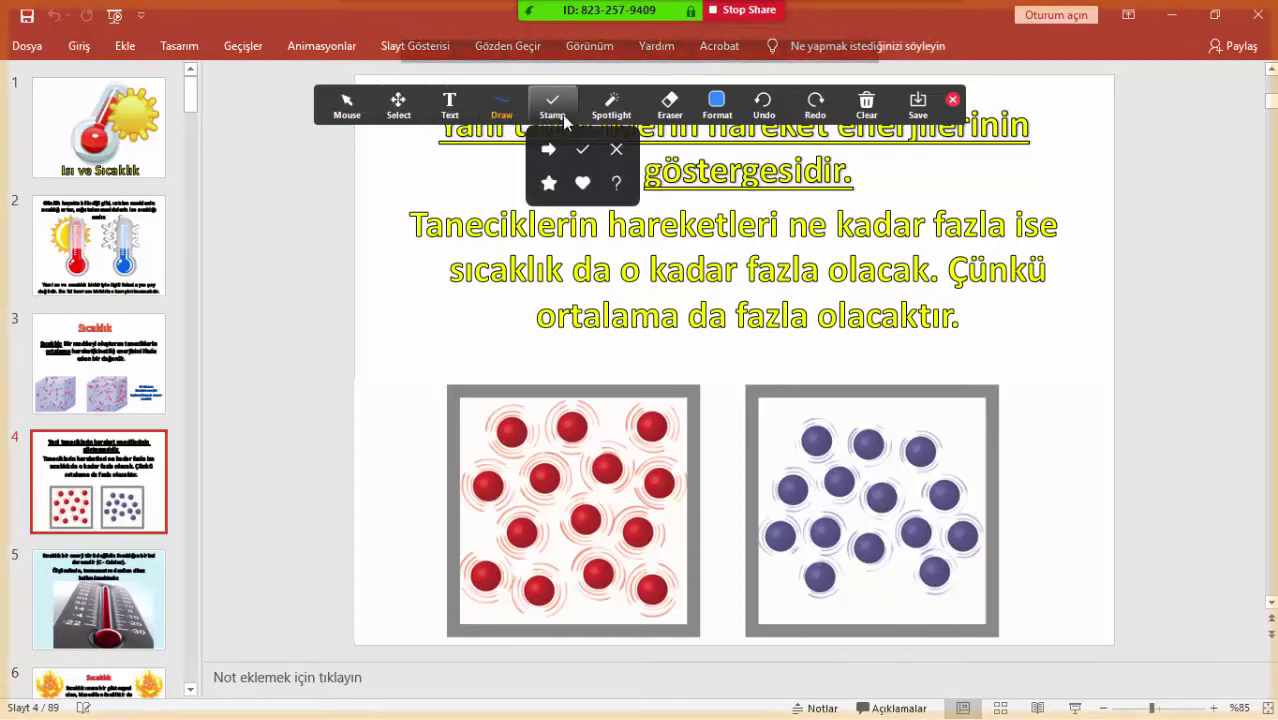
{"action": "mouse_move", "coordinate": [595, 120]}
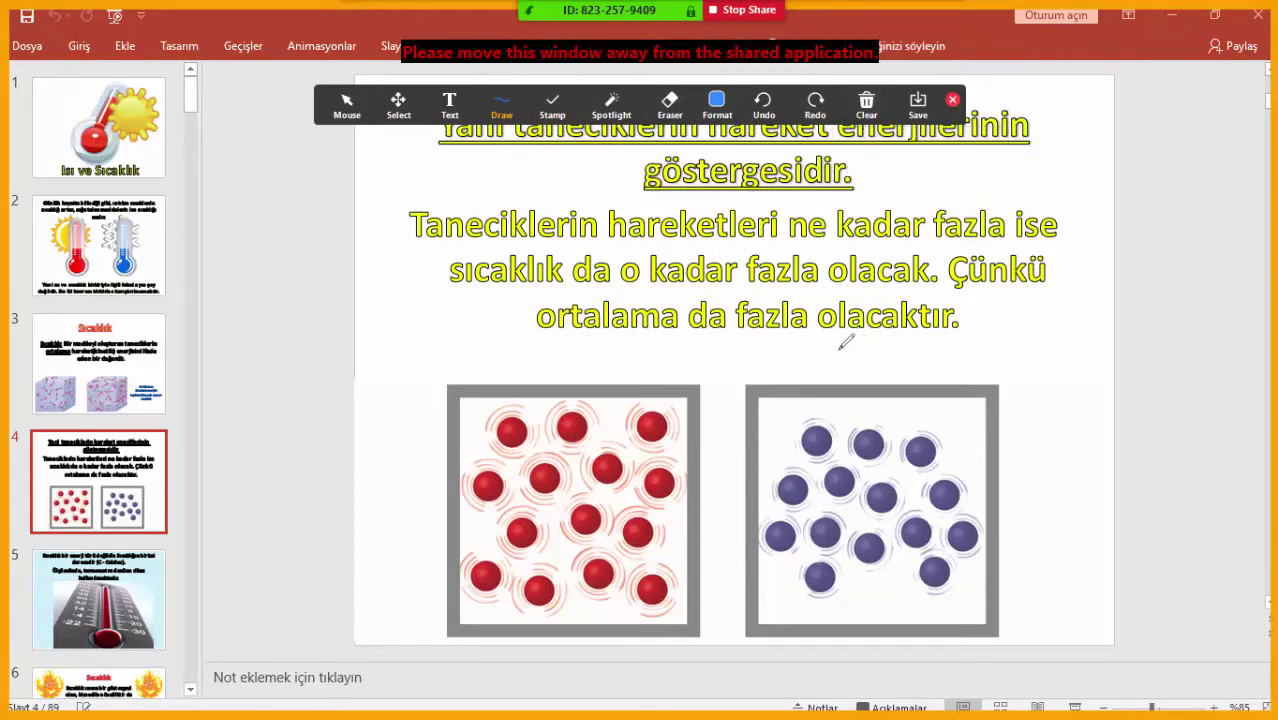
{"action": "left_click_drag", "start_coordinate": [991, 317], "coordinate": [991, 320]}
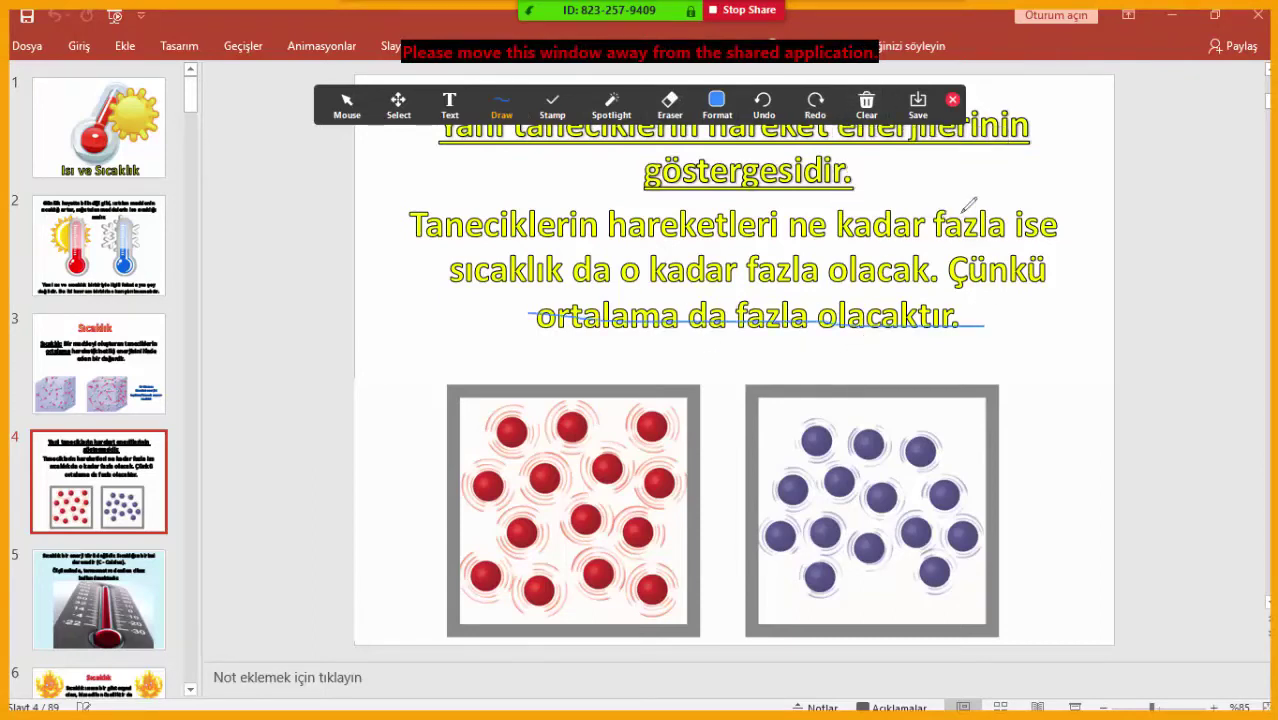
{"action": "mouse_move", "coordinate": [964, 207]}
{"action": "left_mouse_down"}
{"action": "mouse_move", "coordinate": [760, 332]}
{"action": "mouse_move", "coordinate": [926, 328]}
{"action": "left_mouse_up"}
{"action": "mouse_move", "coordinate": [748, 418]}
{"action": "left_mouse_down"}
{"action": "mouse_move", "coordinate": [800, 578]}
{"action": "mouse_move", "coordinate": [960, 410]}
{"action": "mouse_move", "coordinate": [745, 458]}
{"action": "left_mouse_up"}
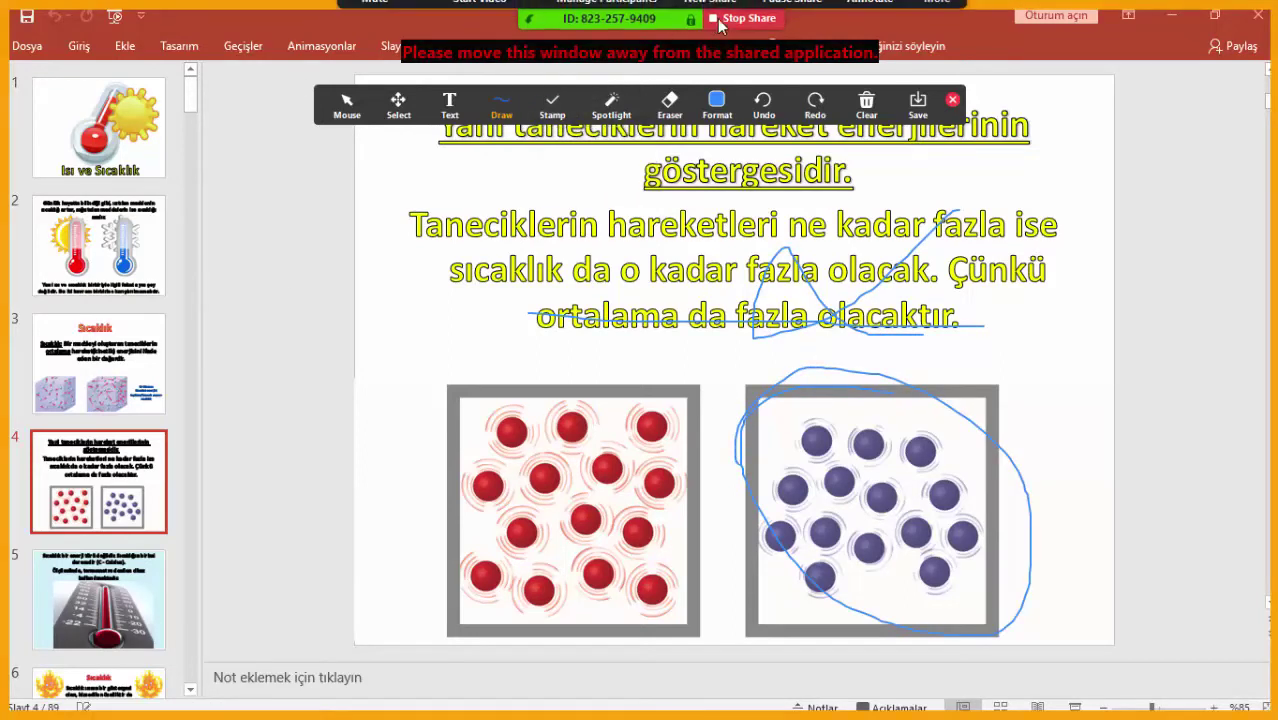
{"action": "left_click", "coordinate": [745, 62]}
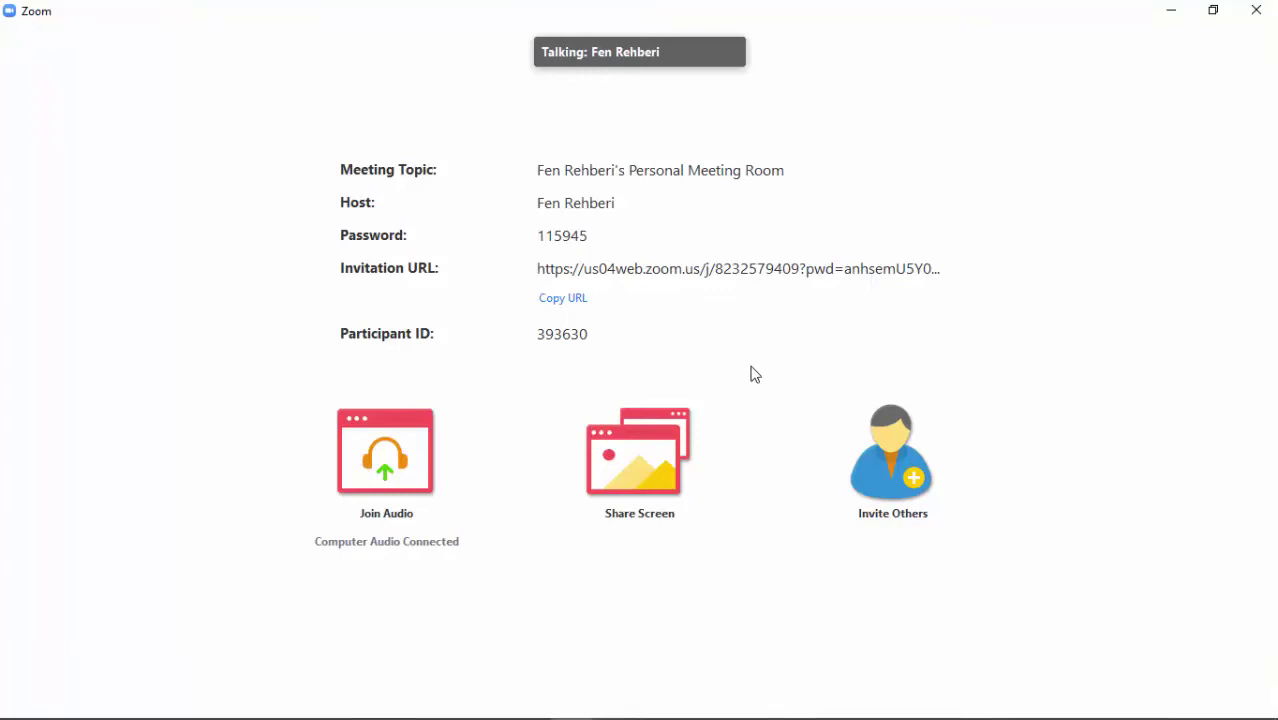
{"action": "mouse_move", "coordinate": [736, 562]}
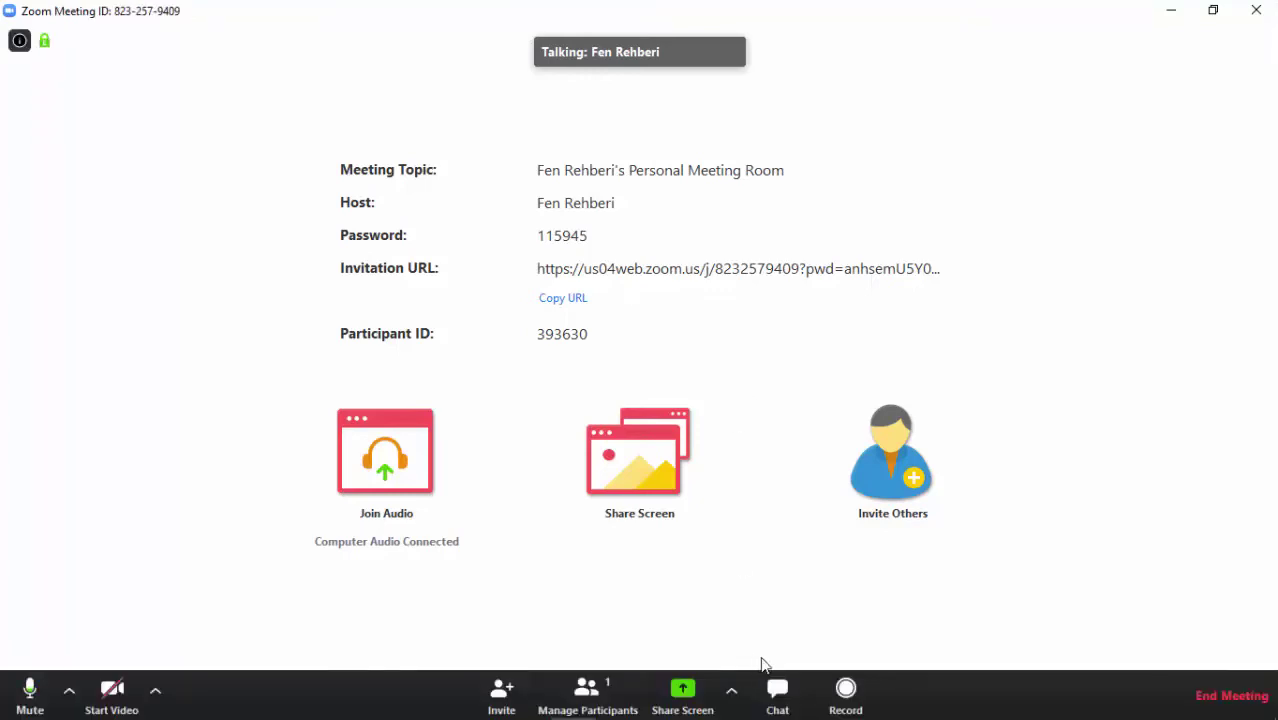
Step: Check the options for ending or leaving the meeting, and cancel to stay in it
{"action": "left_click", "coordinate": [1248, 706]}
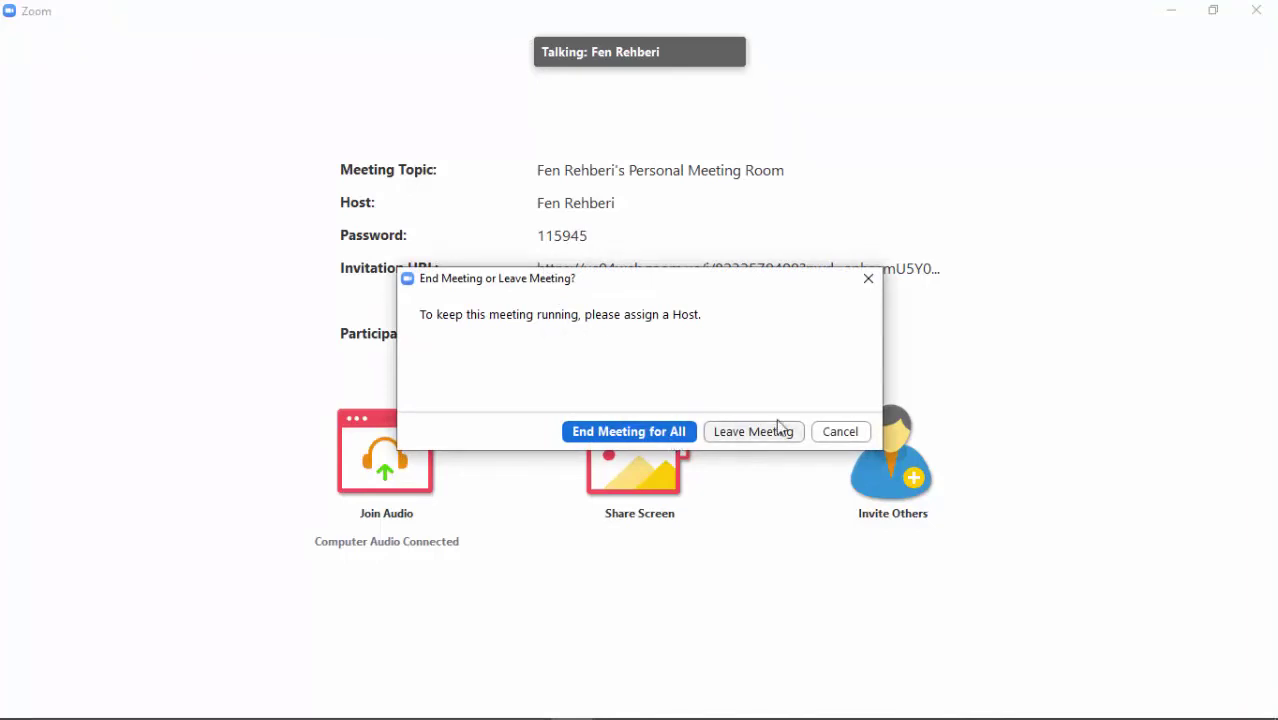
{"action": "left_click", "coordinate": [840, 438]}
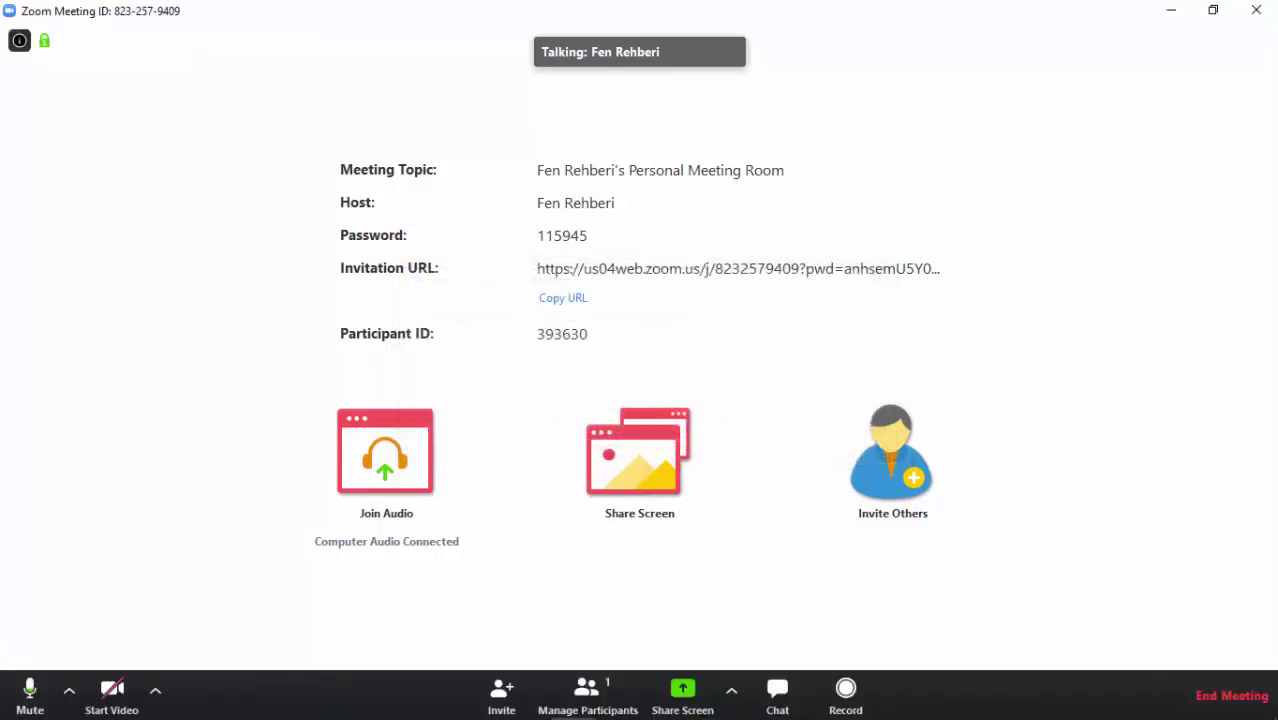
Step: Start the camera video and open the participants list to view the host's own Rename and Edit Profile Picture options
{"action": "left_click", "coordinate": [130, 703]}
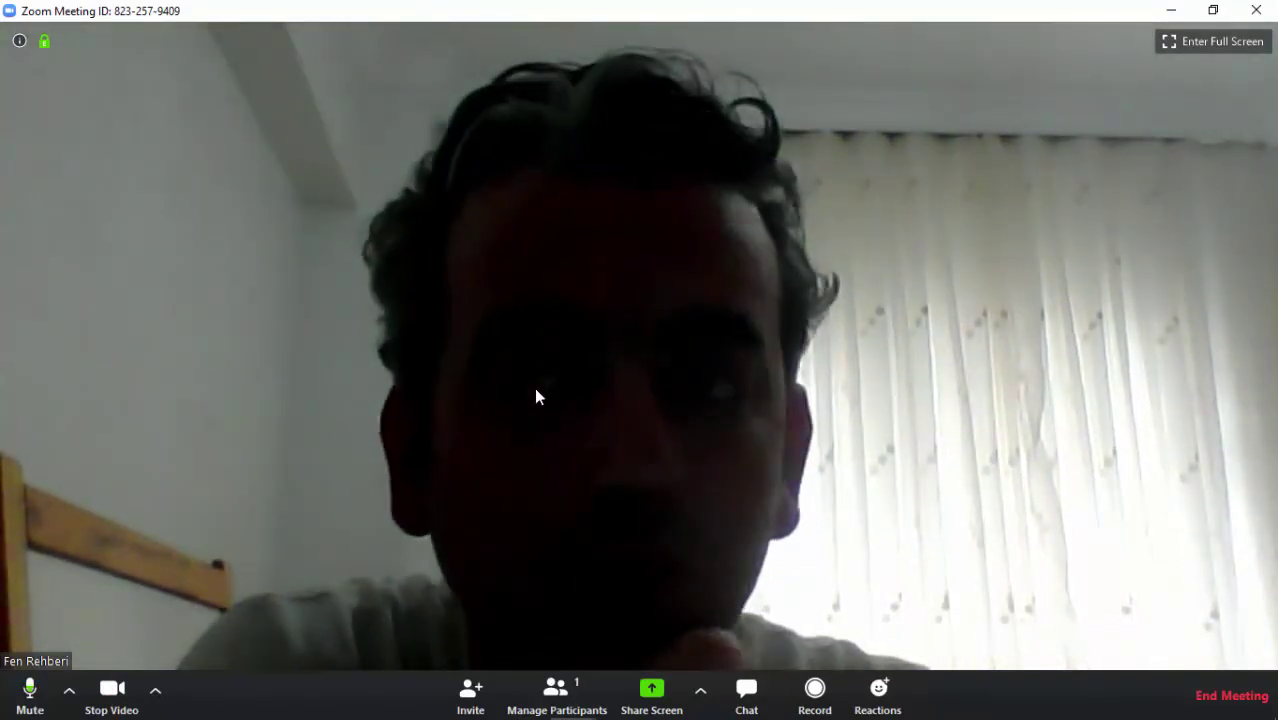
{"action": "left_click", "coordinate": [588, 707]}
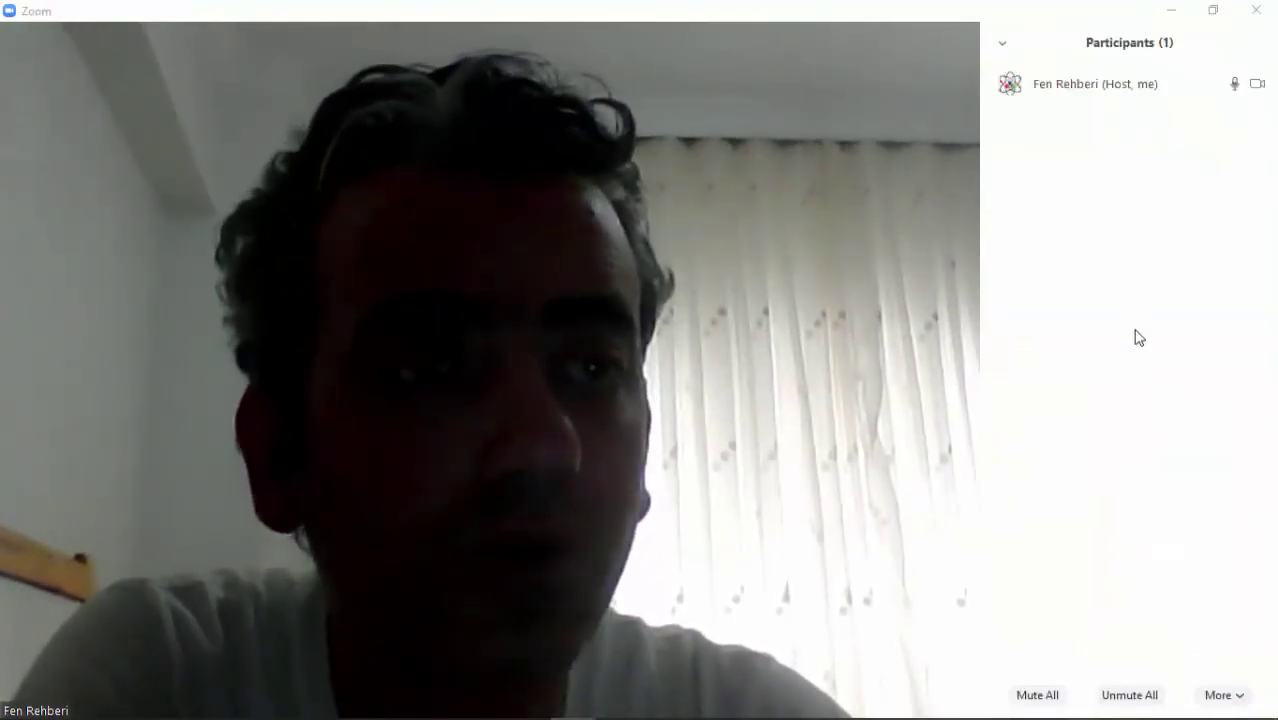
{"action": "mouse_move", "coordinate": [1204, 85]}
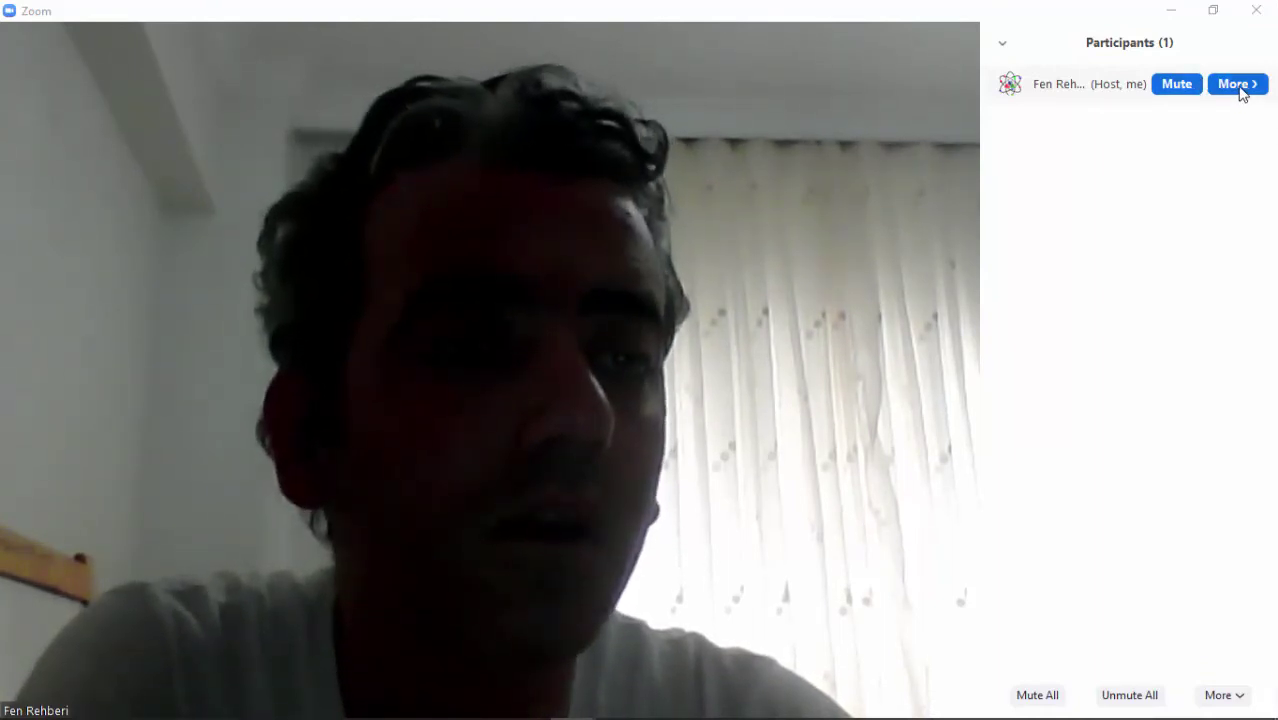
{"action": "left_click", "coordinate": [1235, 92]}
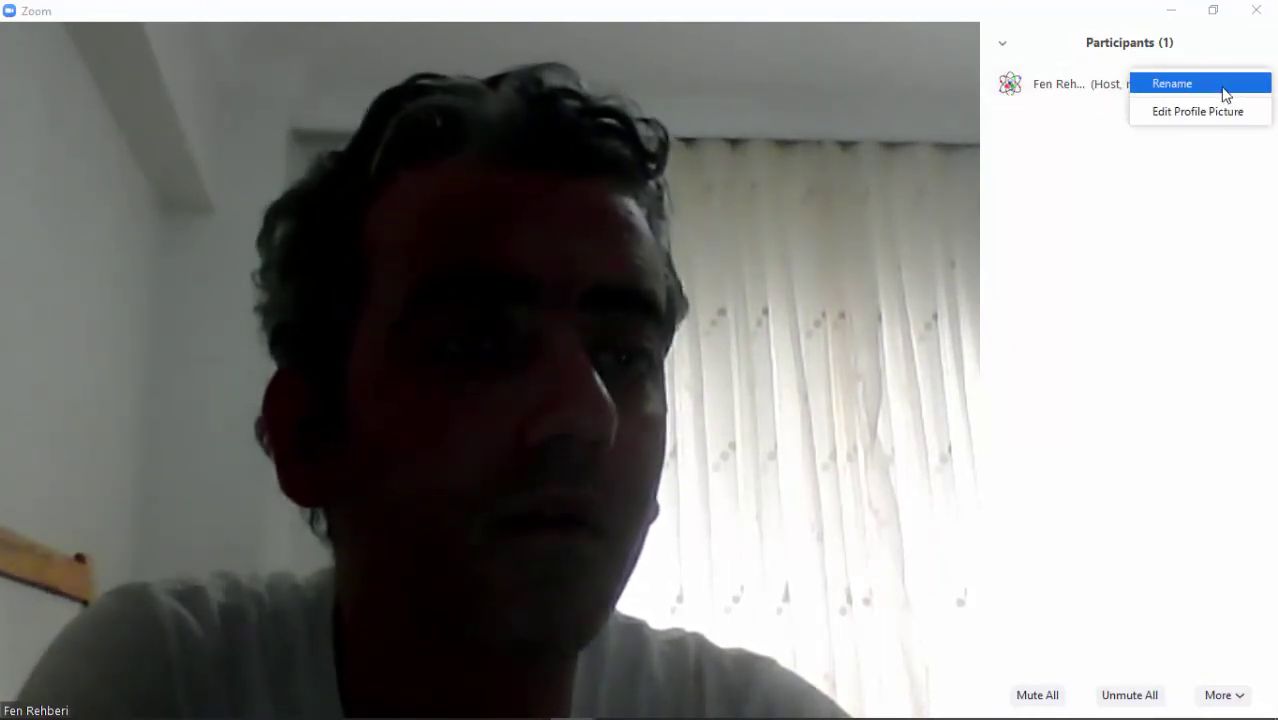
{"action": "left_click", "coordinate": [1072, 172]}
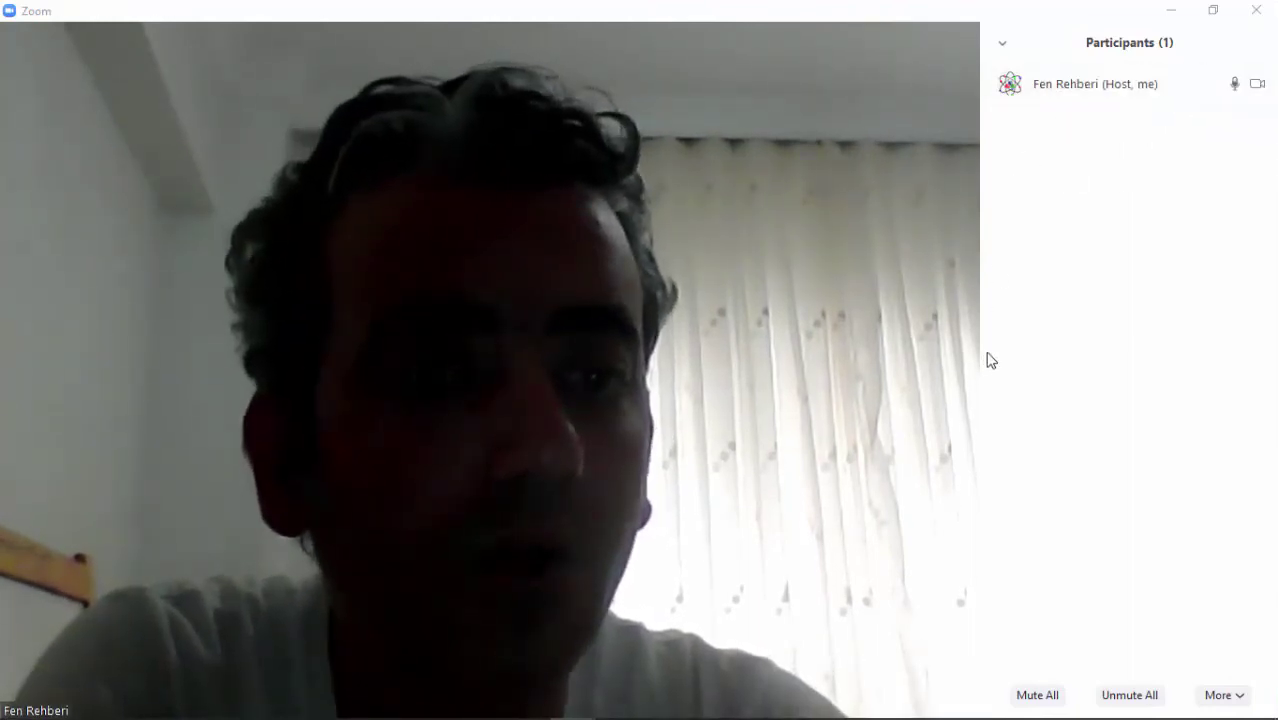
Step: Close the participants list and stop the camera video
{"action": "left_click", "coordinate": [1000, 42]}
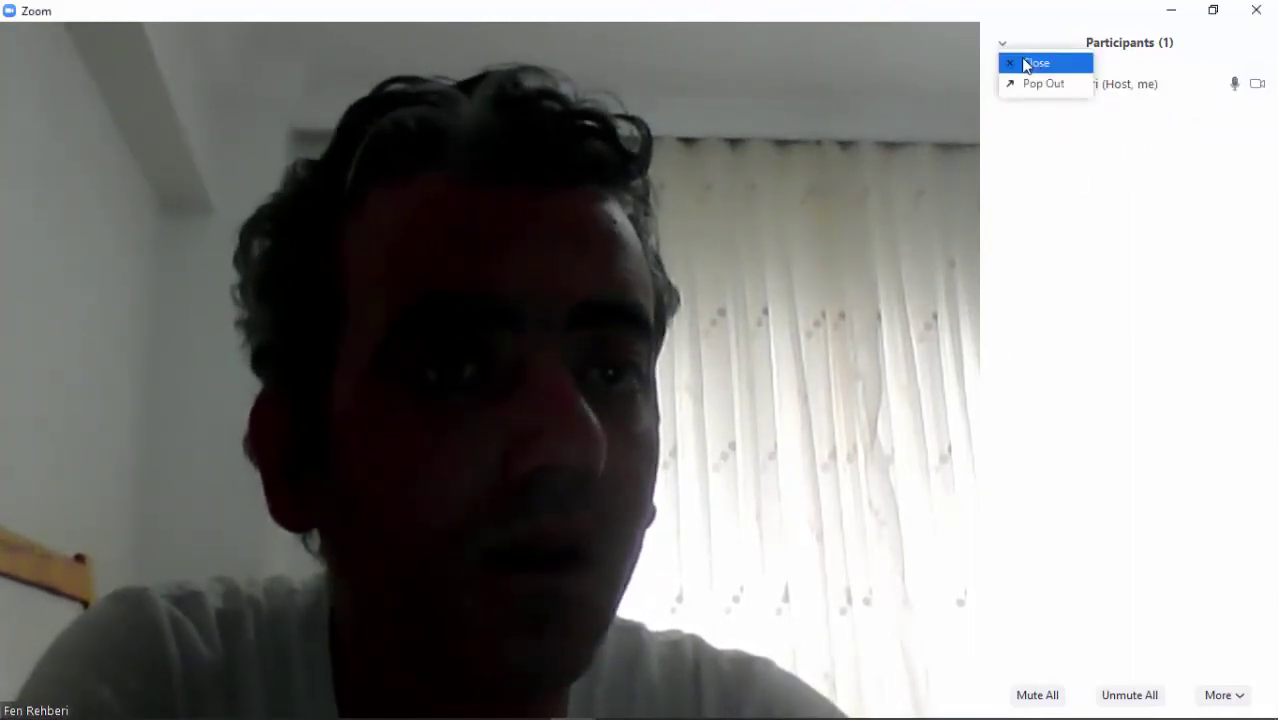
{"action": "left_click", "coordinate": [1032, 60]}
{"action": "left_click", "coordinate": [111, 690]}
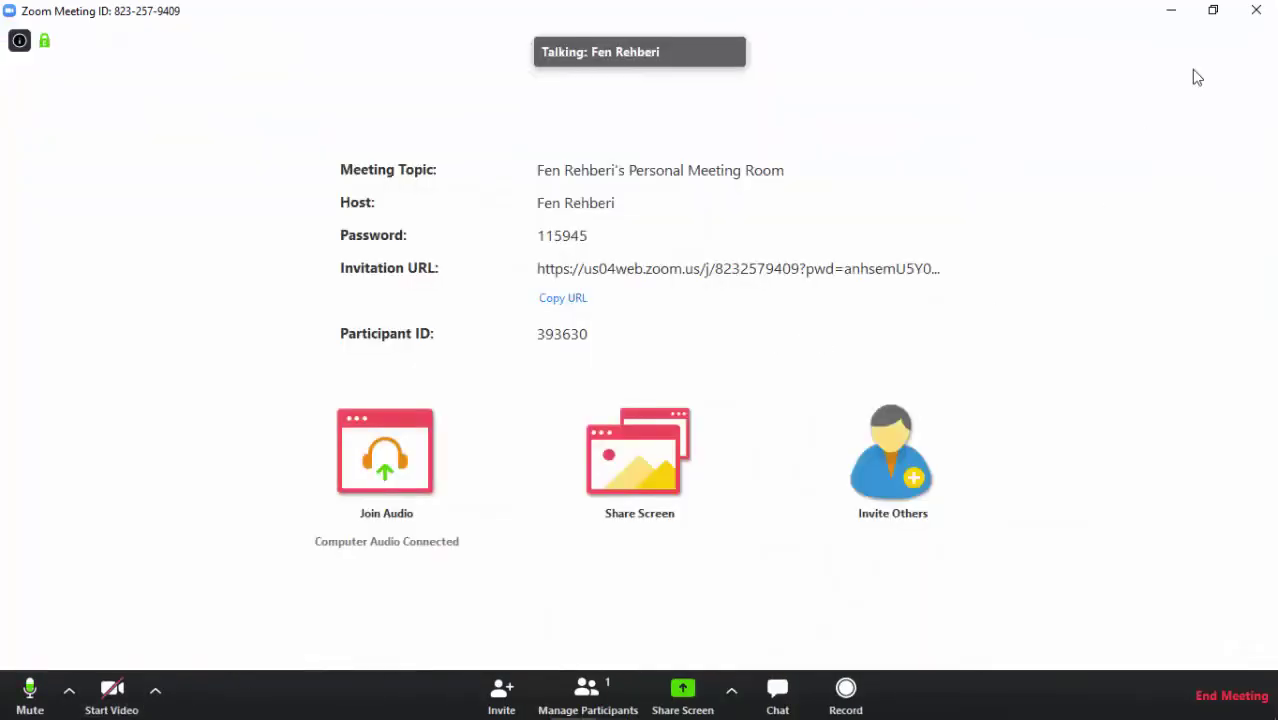
Step: Minimize the meeting and show the Personal Meeting ID's invitation text in the main Zoom window
{"action": "left_click", "coordinate": [1172, 12]}
{"action": "mouse_move", "coordinate": [578, 716]}
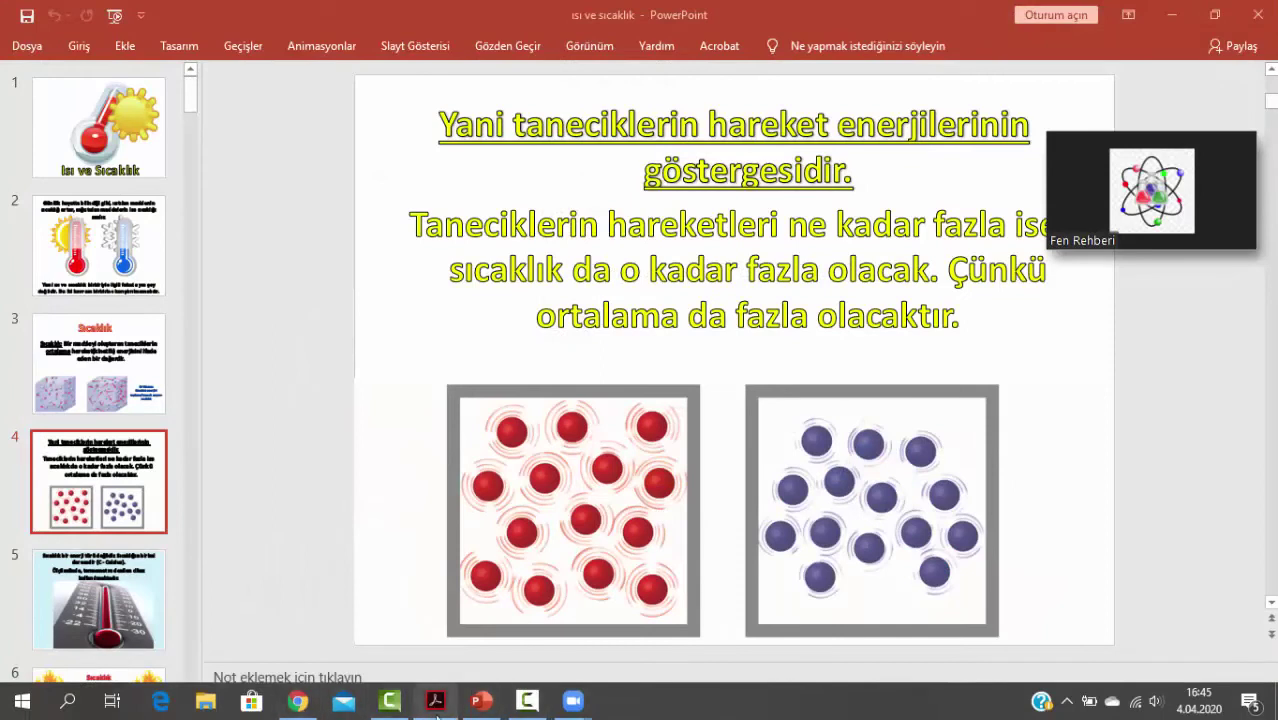
{"action": "left_click", "coordinate": [511, 655]}
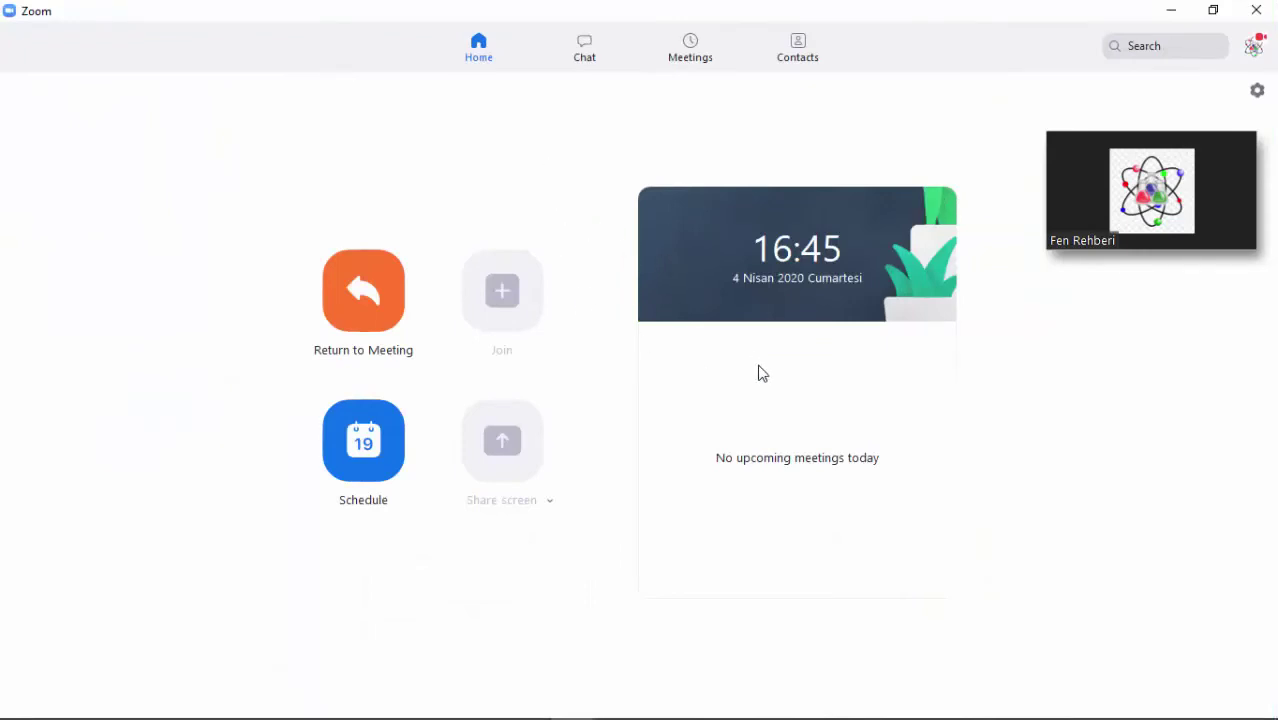
{"action": "left_click", "coordinate": [693, 50]}
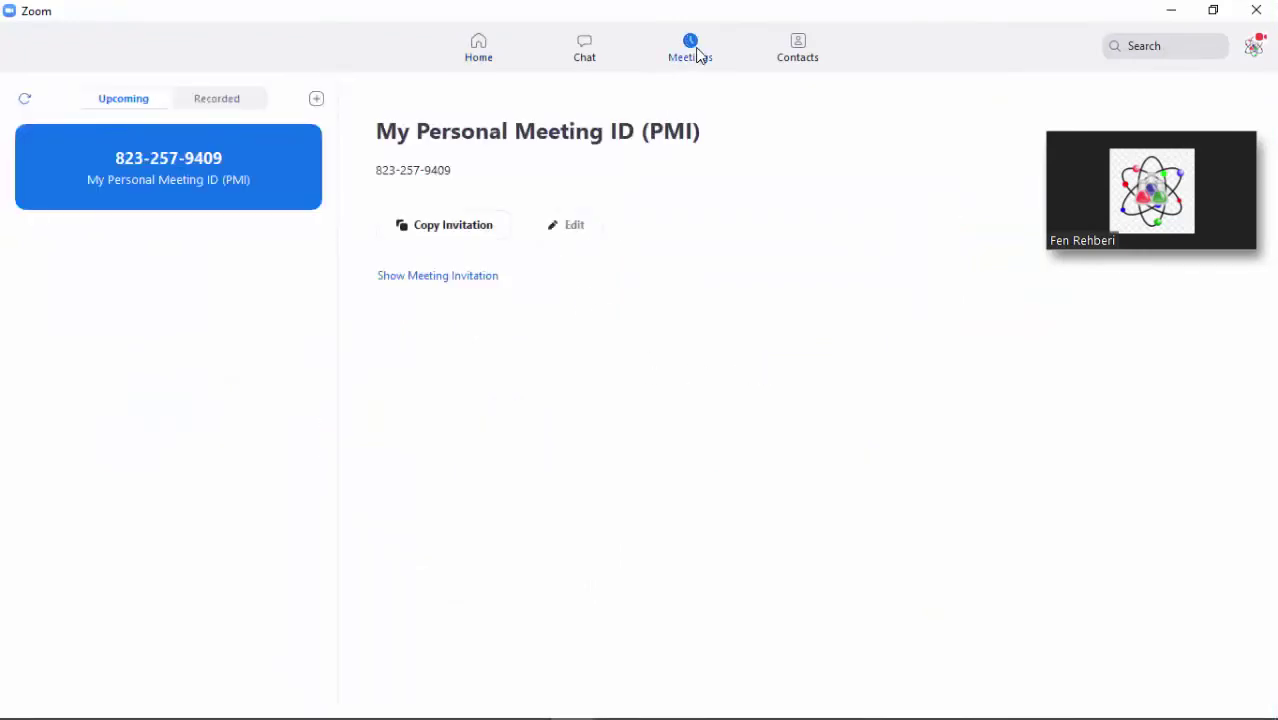
{"action": "left_click", "coordinate": [471, 281]}
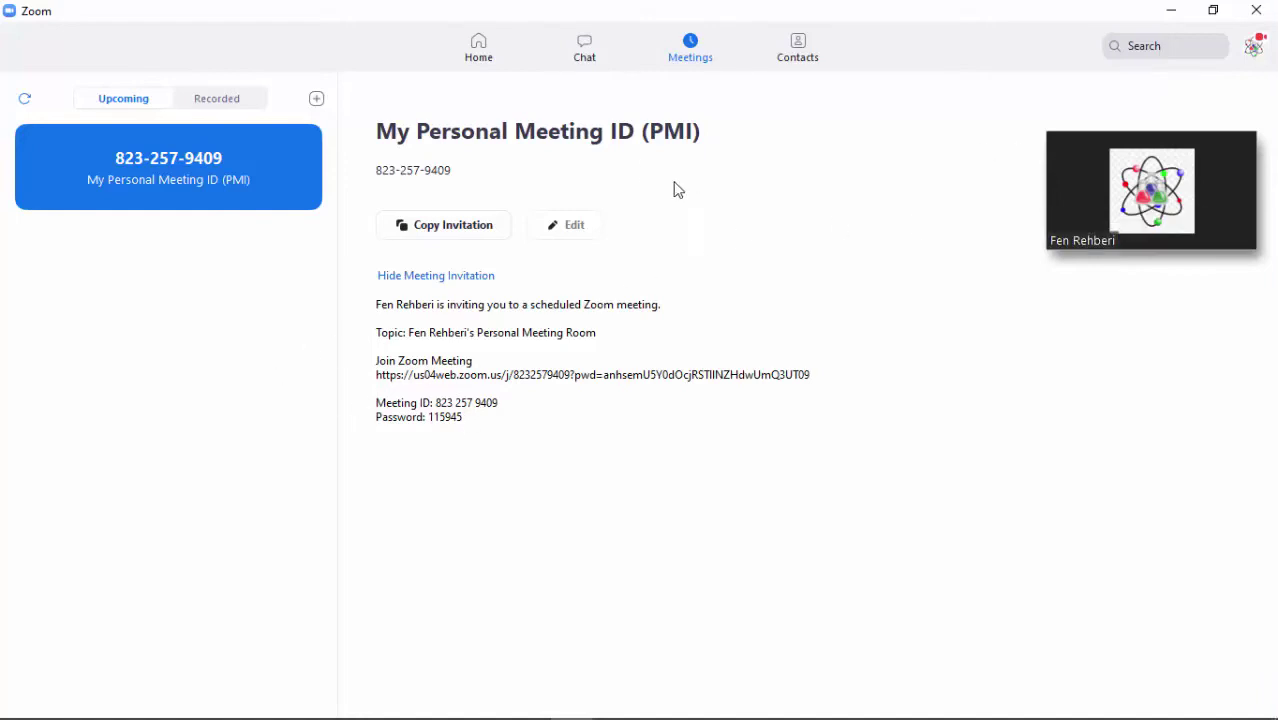
Step: Return to the home page, review the General settings, and close the settings unchanged
{"action": "left_click", "coordinate": [474, 48]}
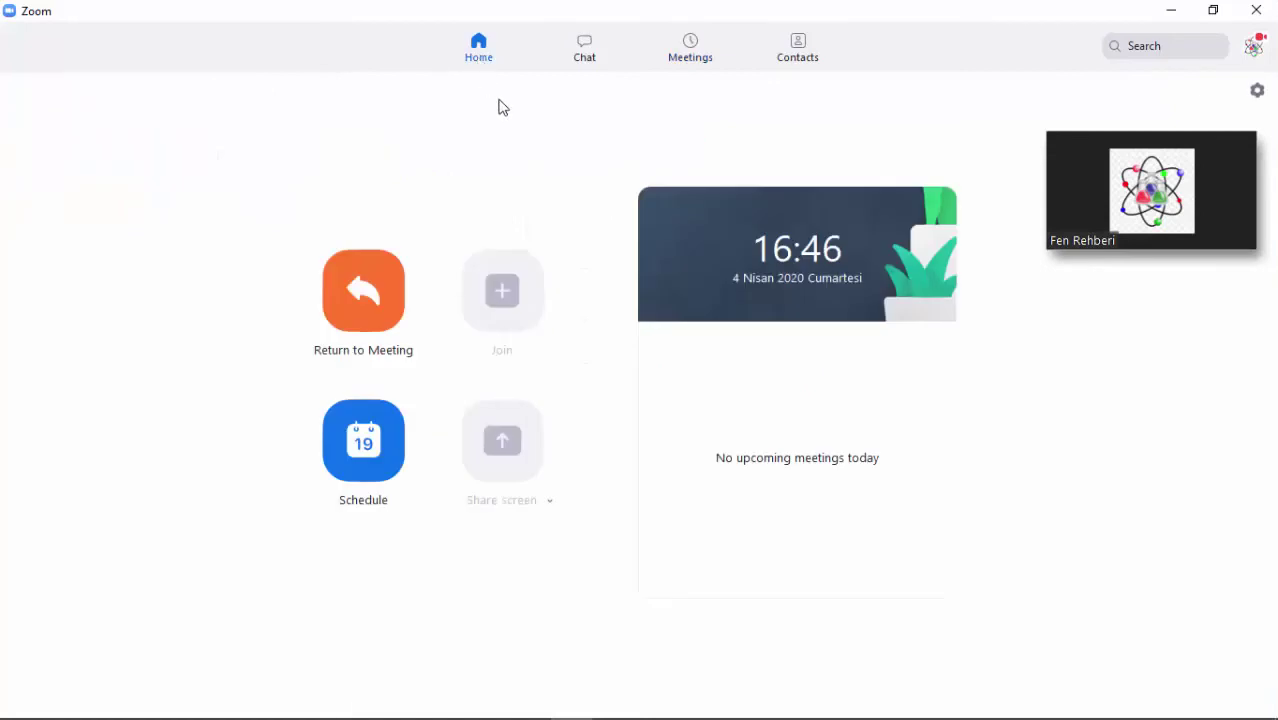
{"action": "left_click", "coordinate": [1257, 90]}
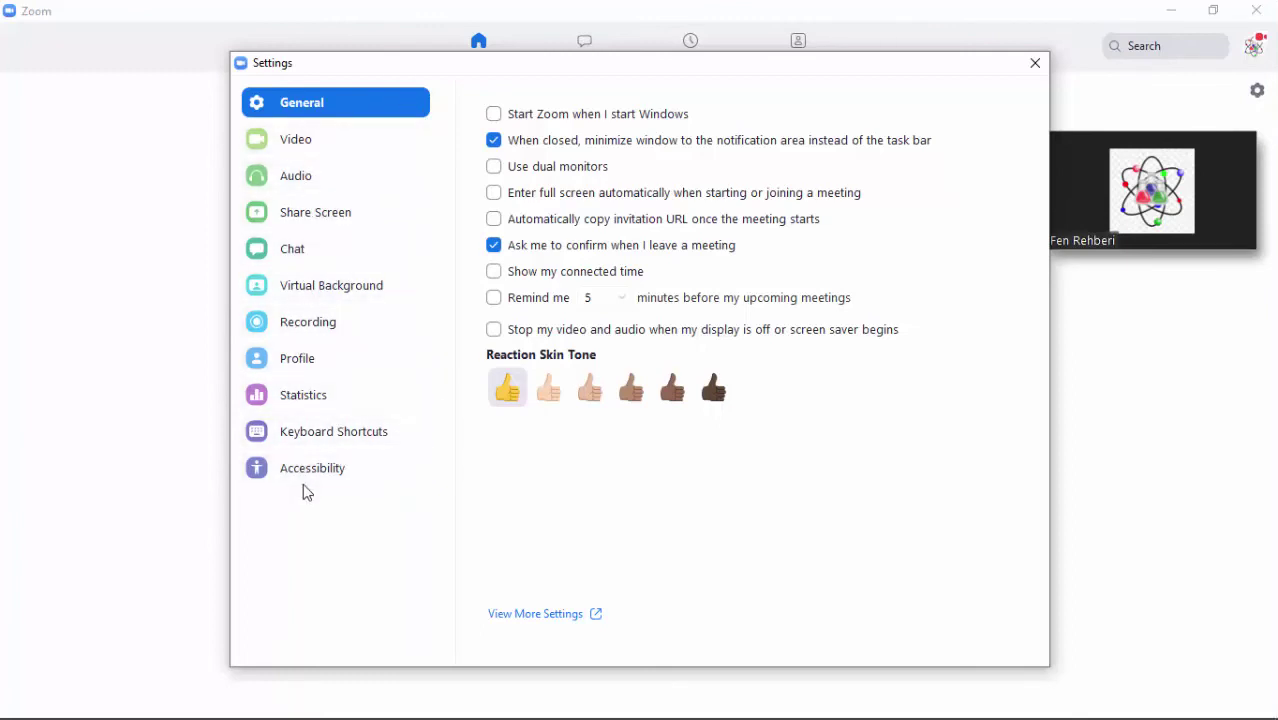
{"action": "left_click", "coordinate": [1035, 63]}
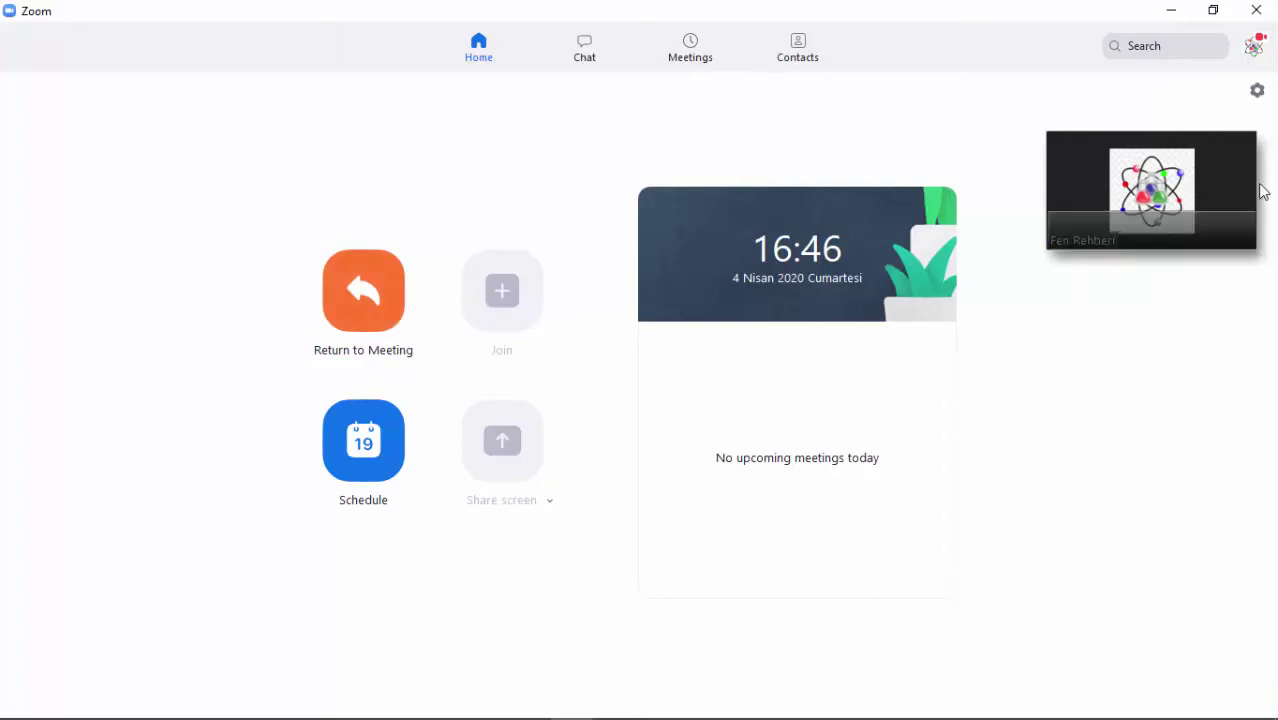
Step: Return to the running meeting and end it for all participants
{"action": "left_click", "coordinate": [1214, 220]}
{"action": "left_click", "coordinate": [1257, 11]}
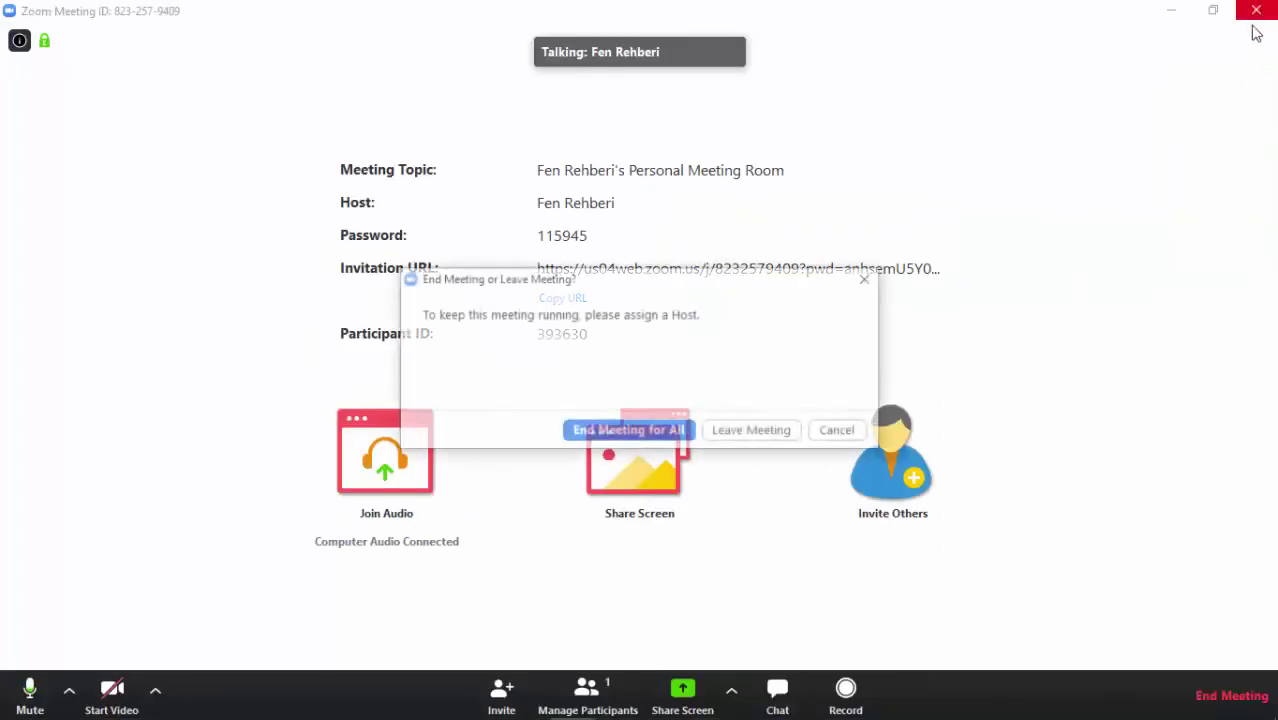
{"action": "left_click", "coordinate": [652, 432]}
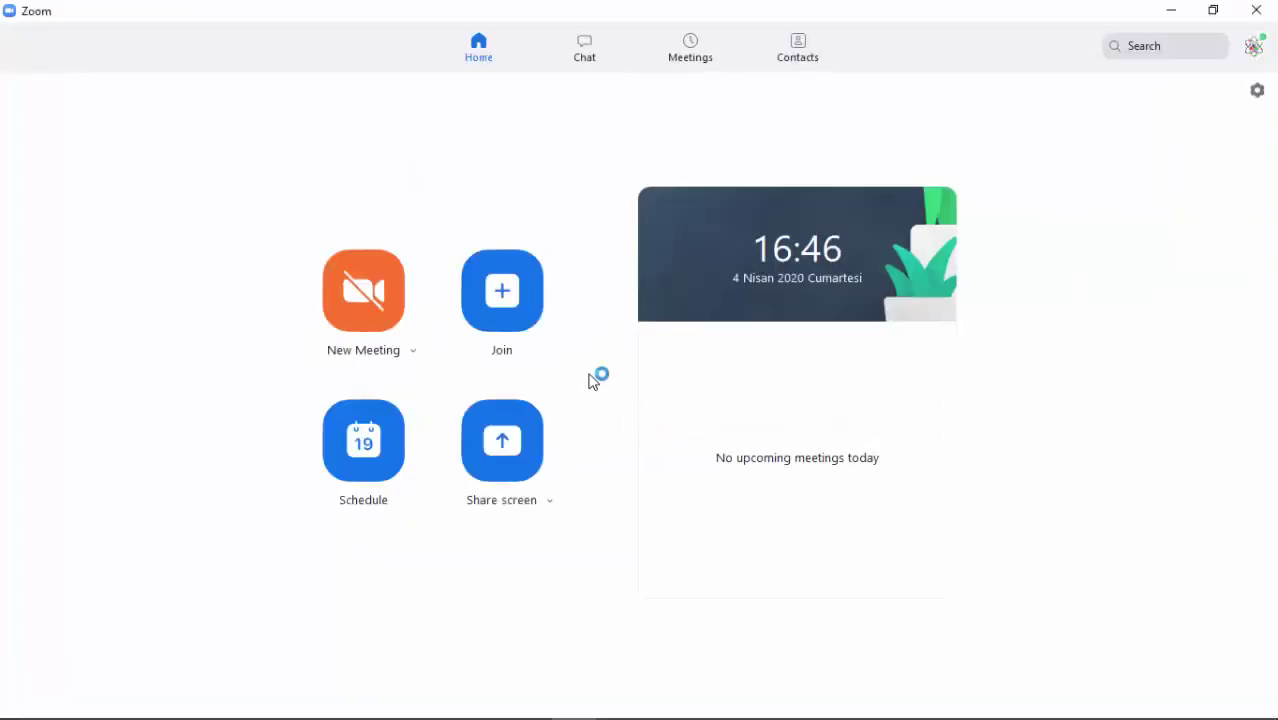
Step: Open the Personal Meeting ID settings for new meetings, review the password, video, audio and advanced options, and save them
{"action": "left_click", "coordinate": [416, 352]}
{"action": "mouse_move", "coordinate": [456, 482]}
{"action": "left_click", "coordinate": [596, 544]}
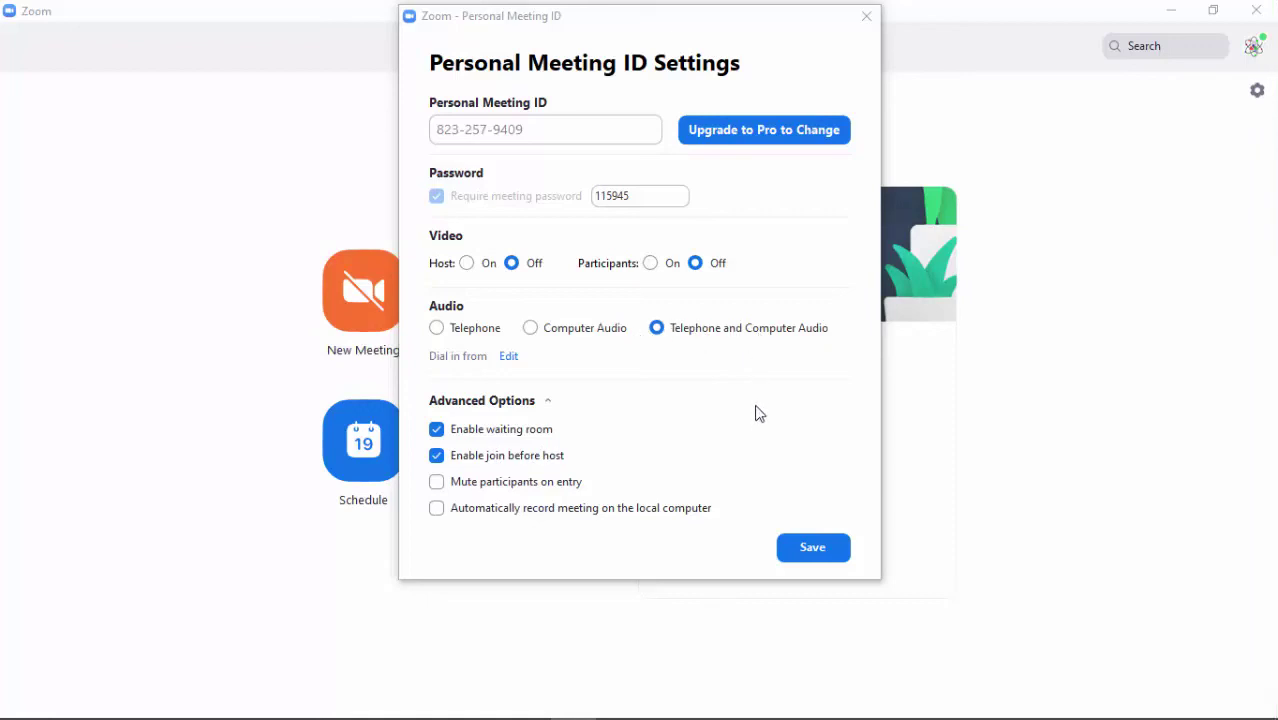
{"action": "left_click", "coordinate": [813, 550]}
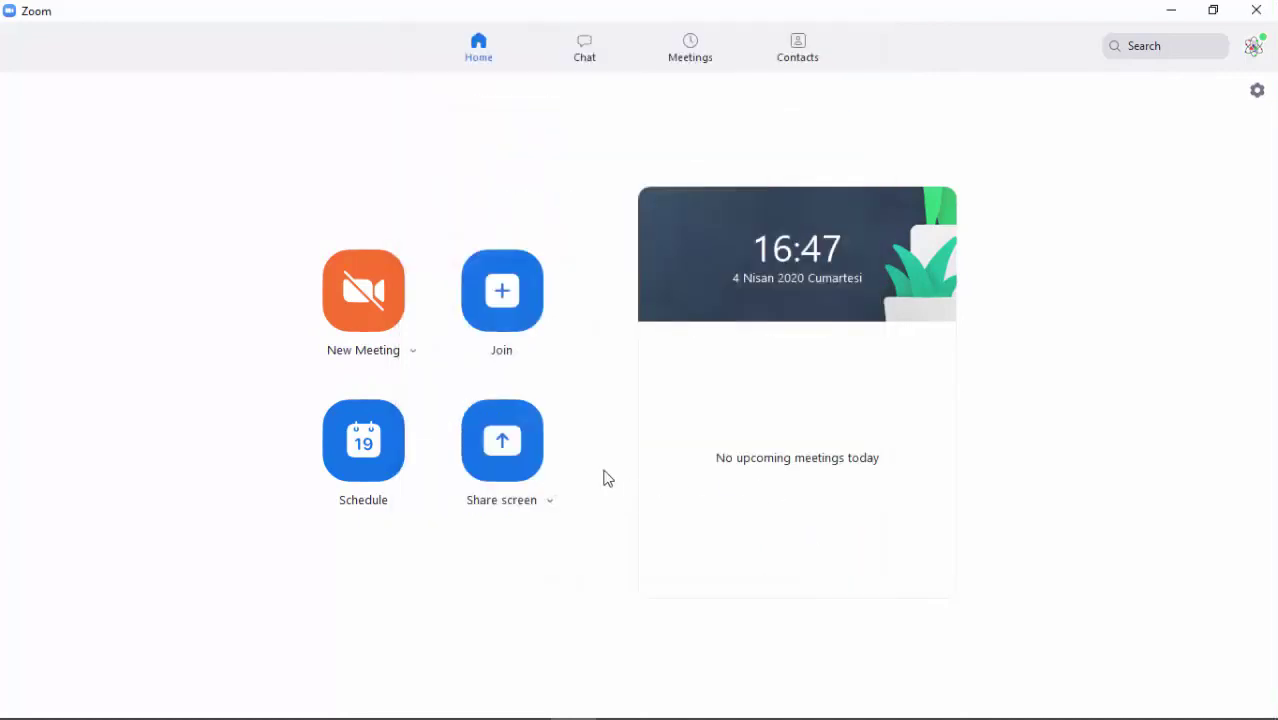
Step: Show the personal meeting invitation and highlight its meeting ID and password lines
{"action": "left_click", "coordinate": [695, 57]}
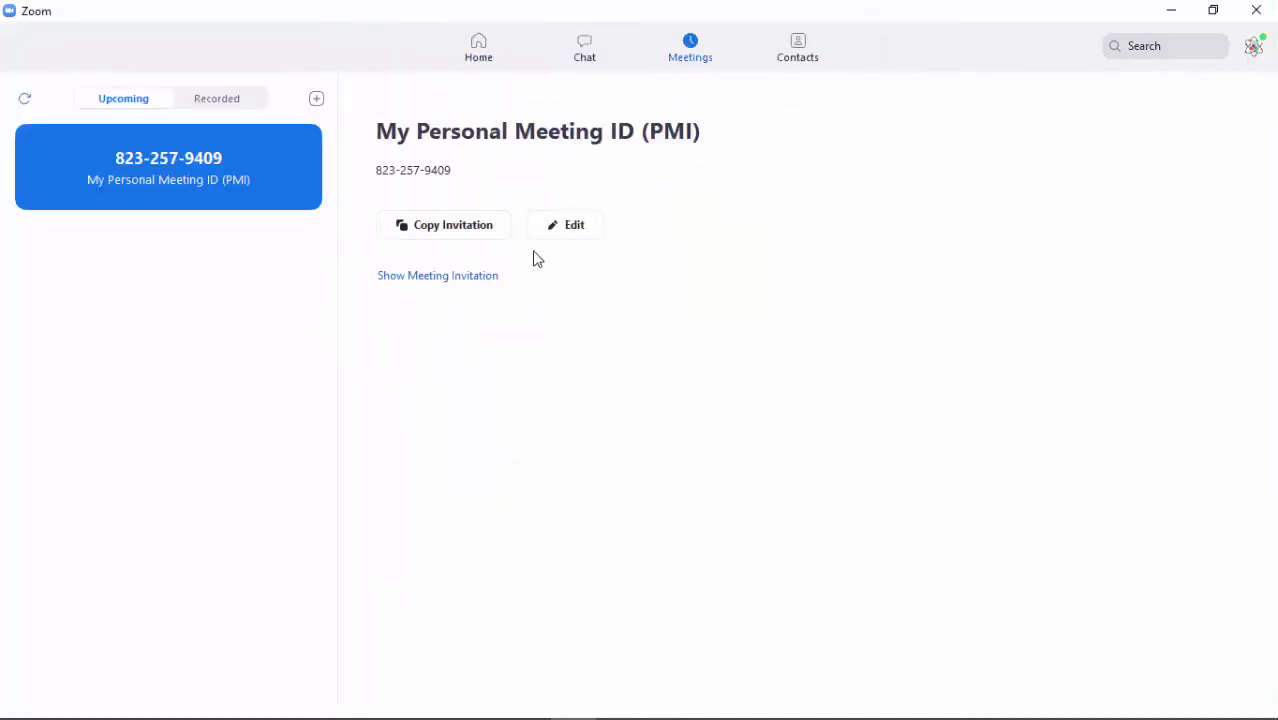
{"action": "left_click", "coordinate": [462, 280]}
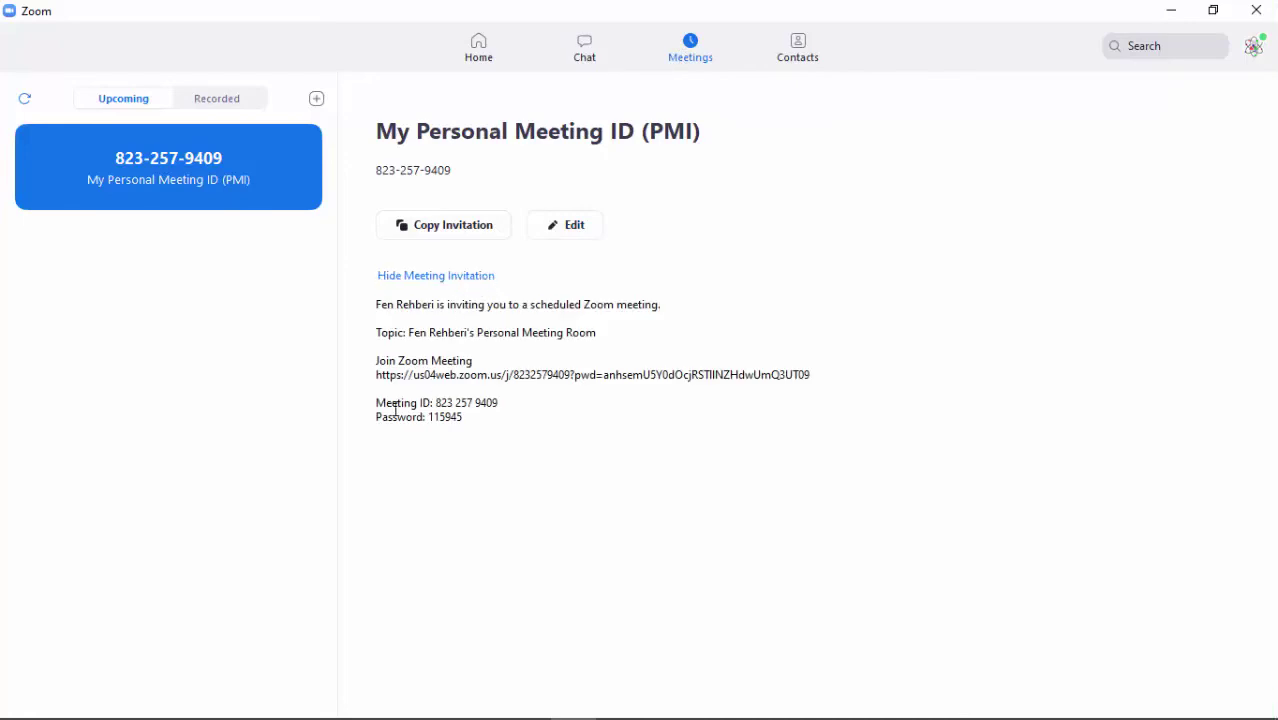
{"action": "left_click_drag", "start_coordinate": [409, 402], "coordinate": [489, 423]}
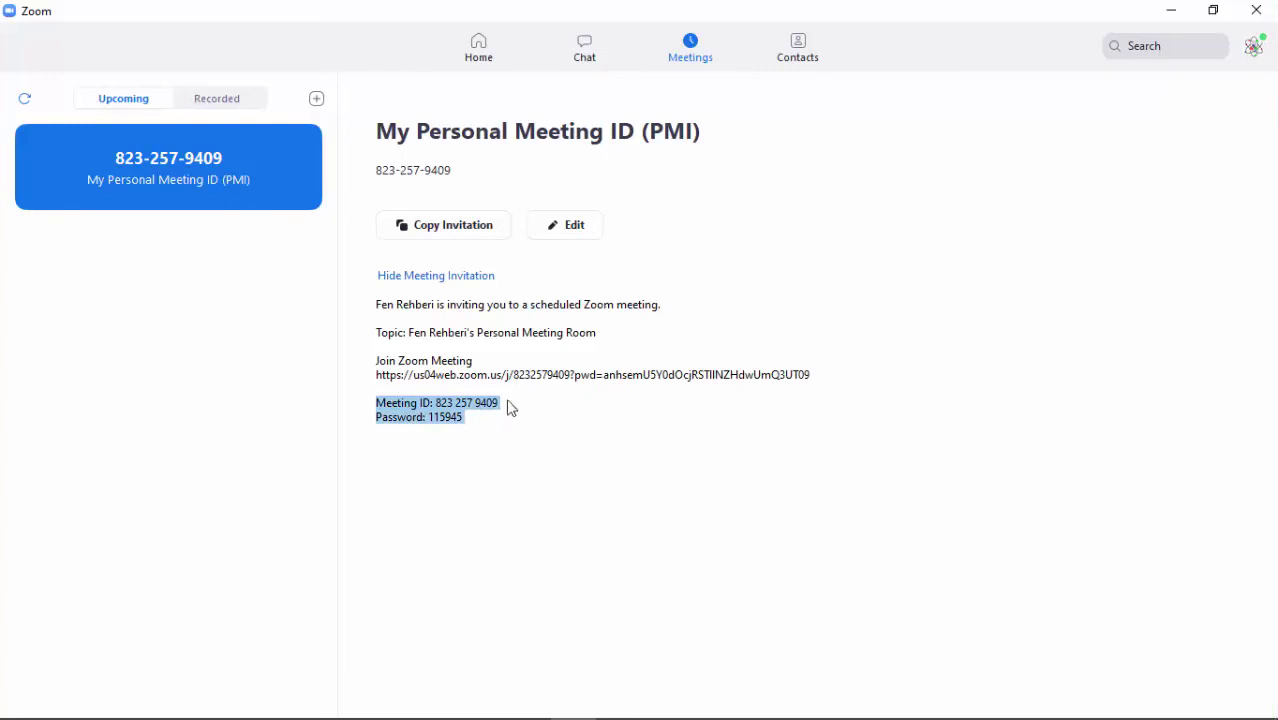
Step: Review the new-meeting options on the home page, including the copy and settings choices for the Personal Meeting ID
{"action": "left_click", "coordinate": [480, 48]}
{"action": "left_click", "coordinate": [414, 354]}
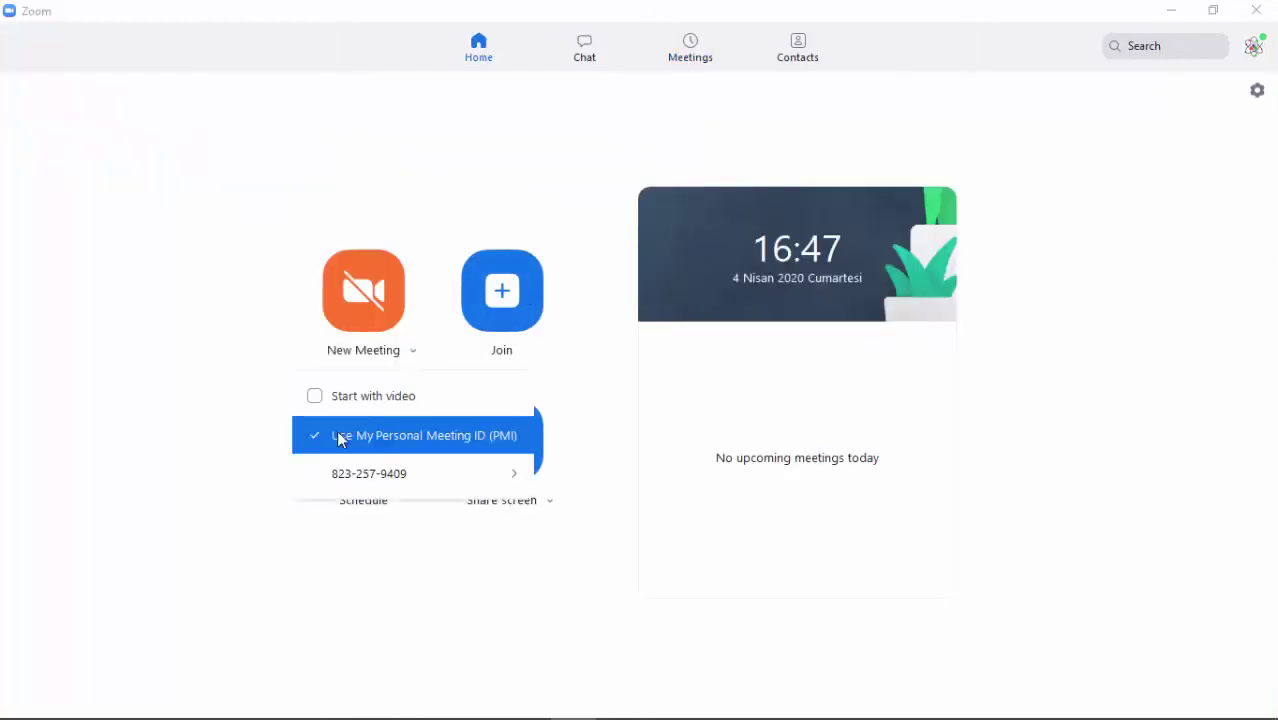
{"action": "mouse_move", "coordinate": [320, 486]}
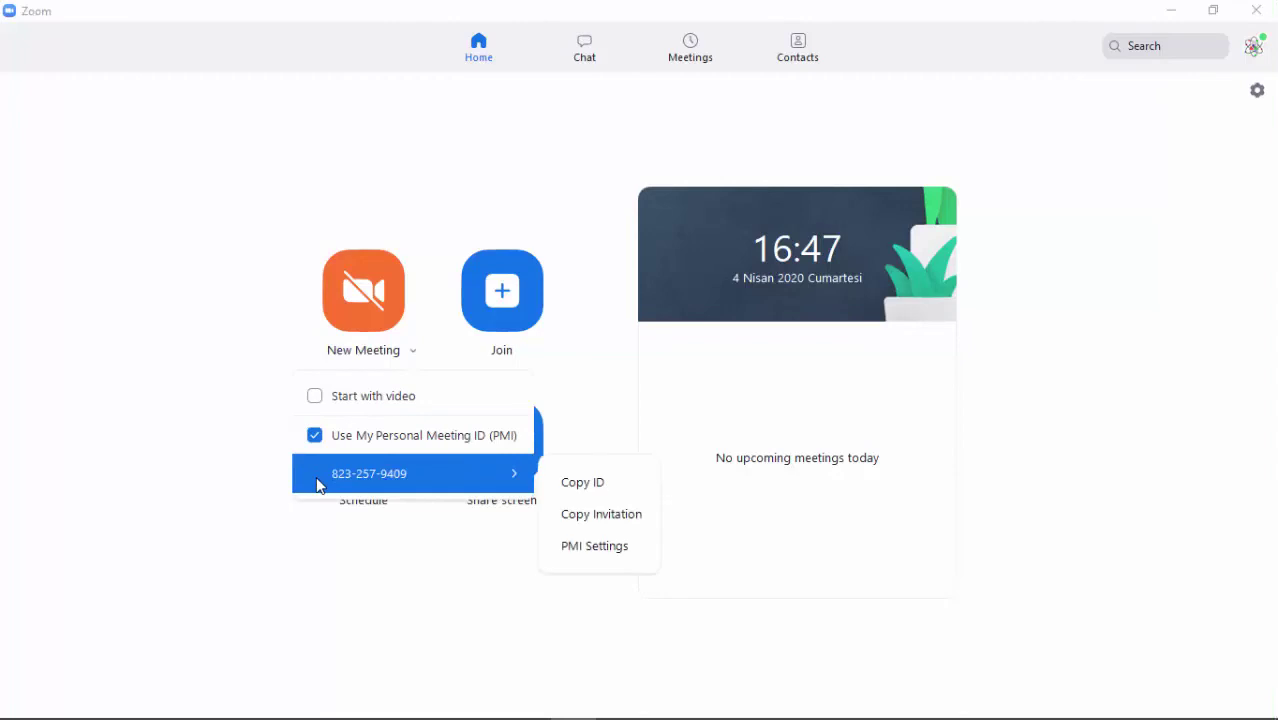
{"action": "left_click", "coordinate": [108, 212]}
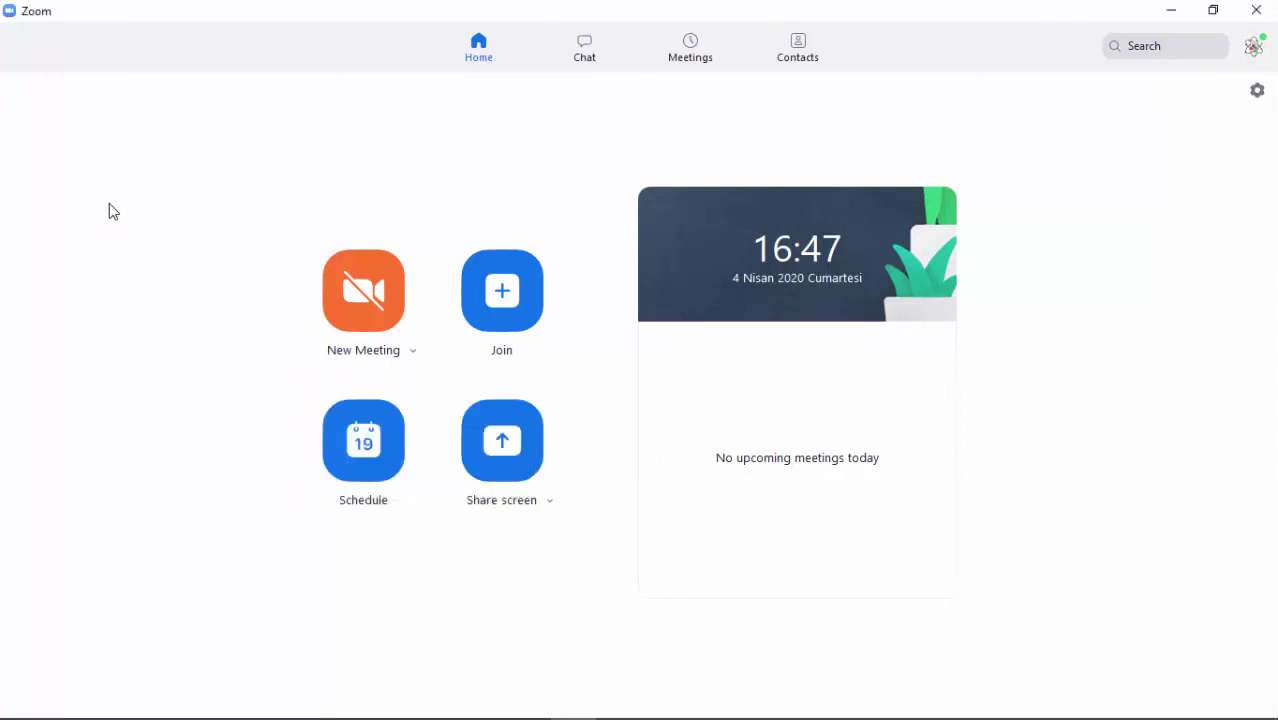